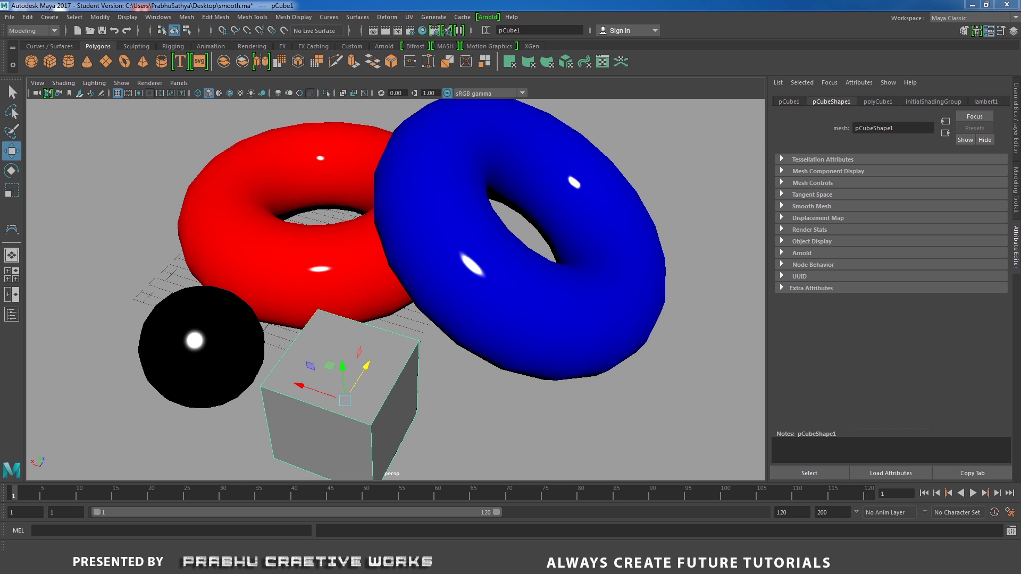
Select the tori, sphere and cube in turn to examine their shape nodes, finishing on the blue torus
{"action": "left_click", "coordinate": [497, 268]}
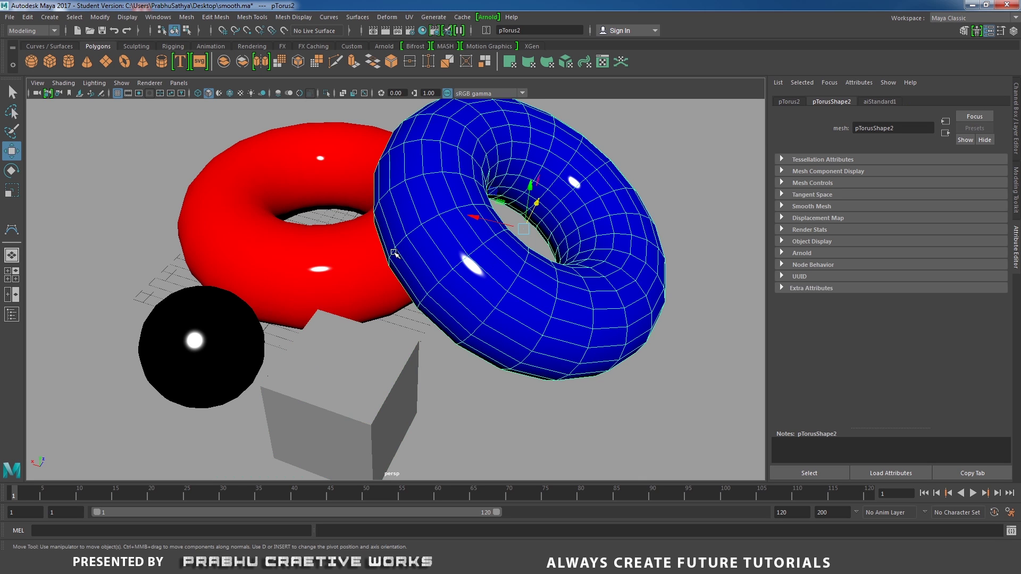
{"action": "left_click", "coordinate": [332, 259]}
{"action": "left_click", "coordinate": [341, 367]}
{"action": "left_click", "coordinate": [479, 245]}
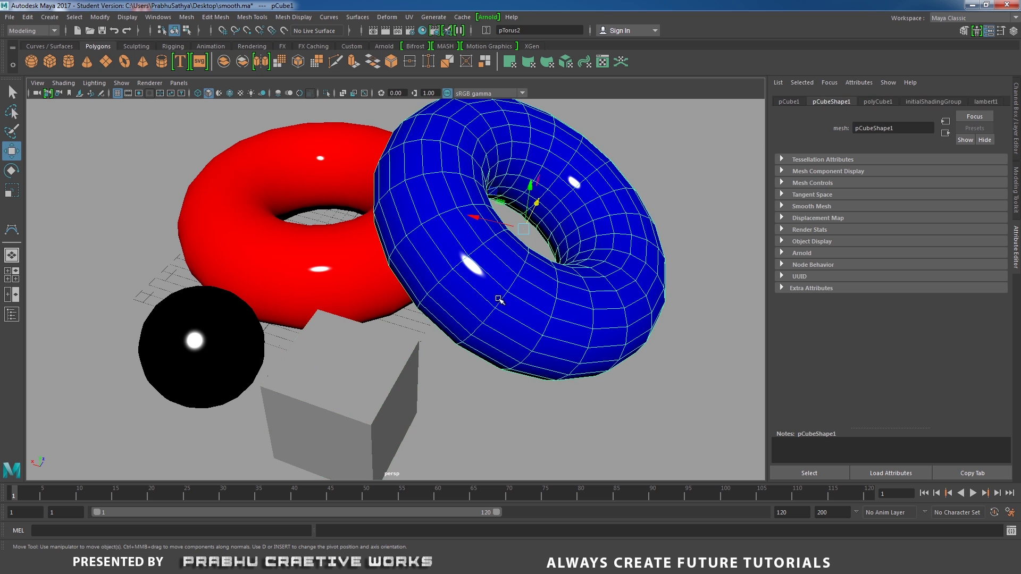
{"action": "left_click", "coordinate": [300, 277]}
{"action": "left_click", "coordinate": [202, 351]}
{"action": "left_click", "coordinate": [405, 369]}
{"action": "left_click", "coordinate": [514, 315]}
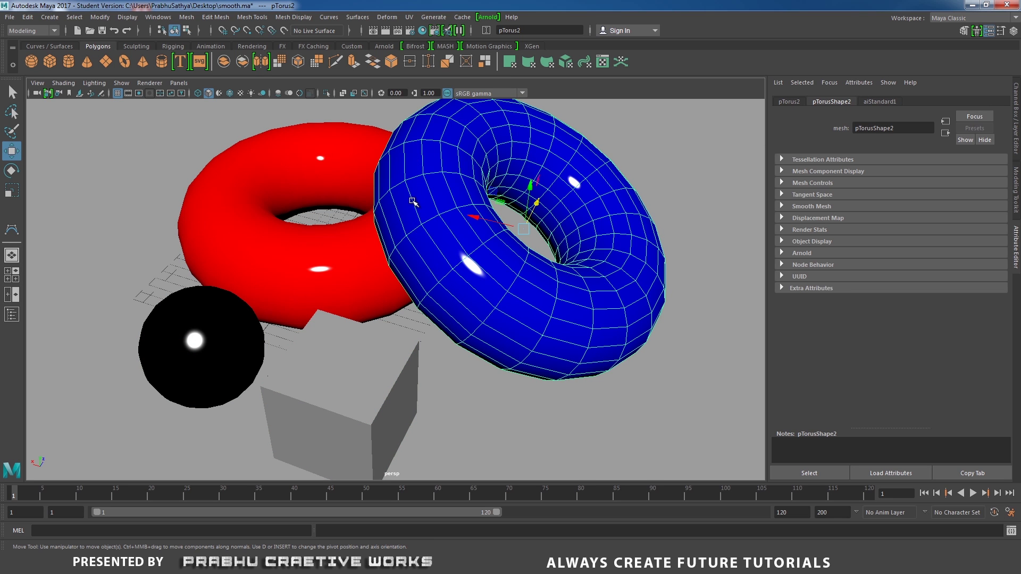
{"action": "left_click", "coordinate": [202, 349]}
{"action": "left_click", "coordinate": [611, 276]}
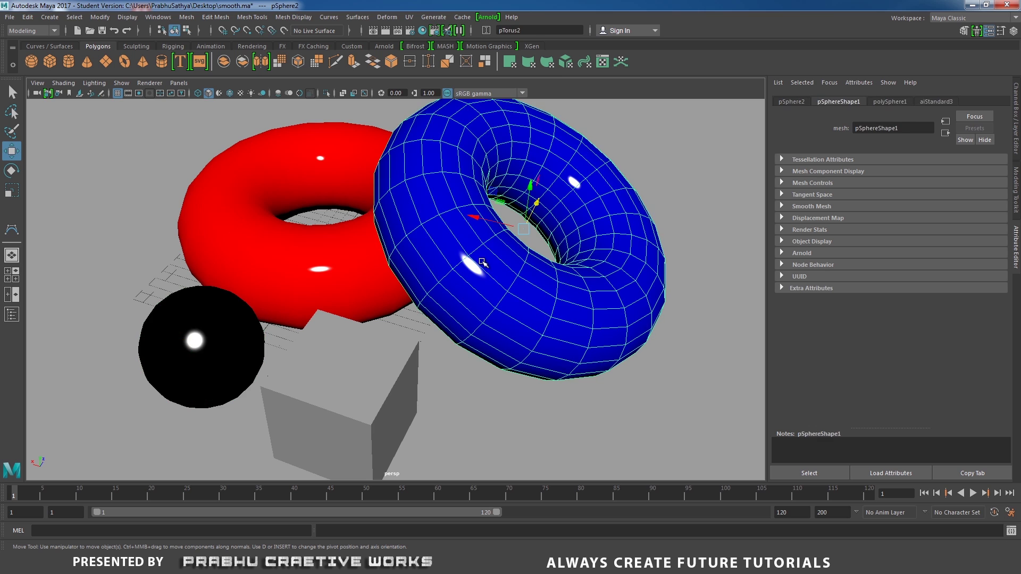
Inspect the blue torus's aiStandard1 material, and reselect each of the scene objects, ending with the blue torus
{"action": "left_click", "coordinate": [886, 101]}
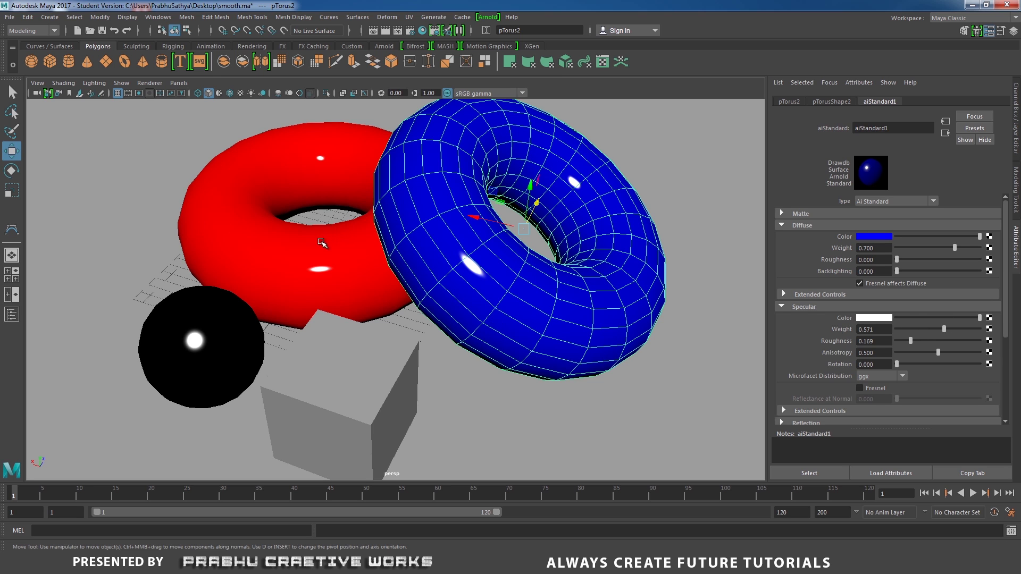
{"action": "left_click", "coordinate": [281, 245]}
{"action": "left_click", "coordinate": [213, 319]}
{"action": "left_click", "coordinate": [367, 375]}
{"action": "left_click", "coordinate": [565, 298]}
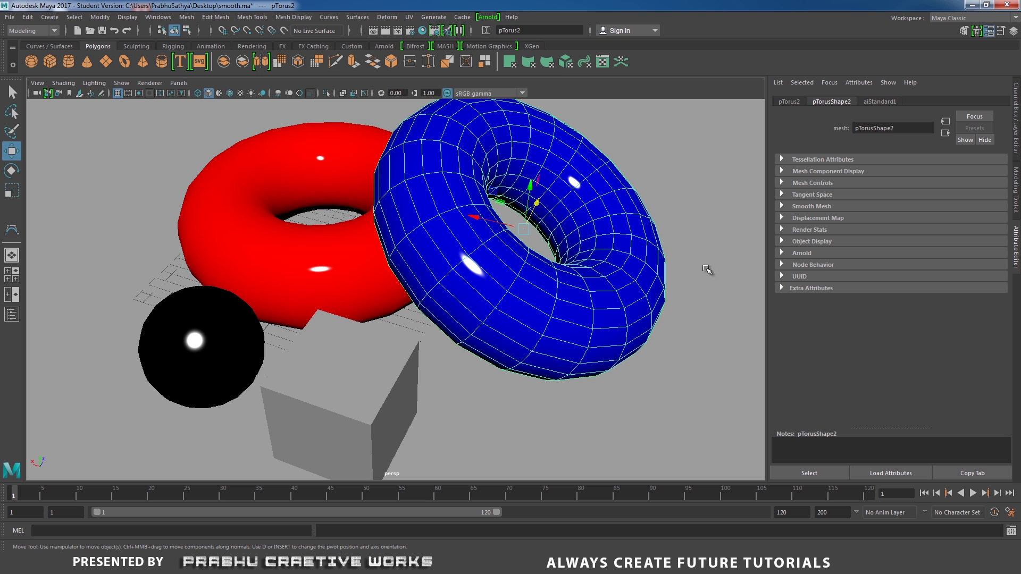
Render the scene in an enlarged Arnold RenderView and store a snapshot of the unsmoothed objects
{"action": "left_click", "coordinate": [488, 17]}
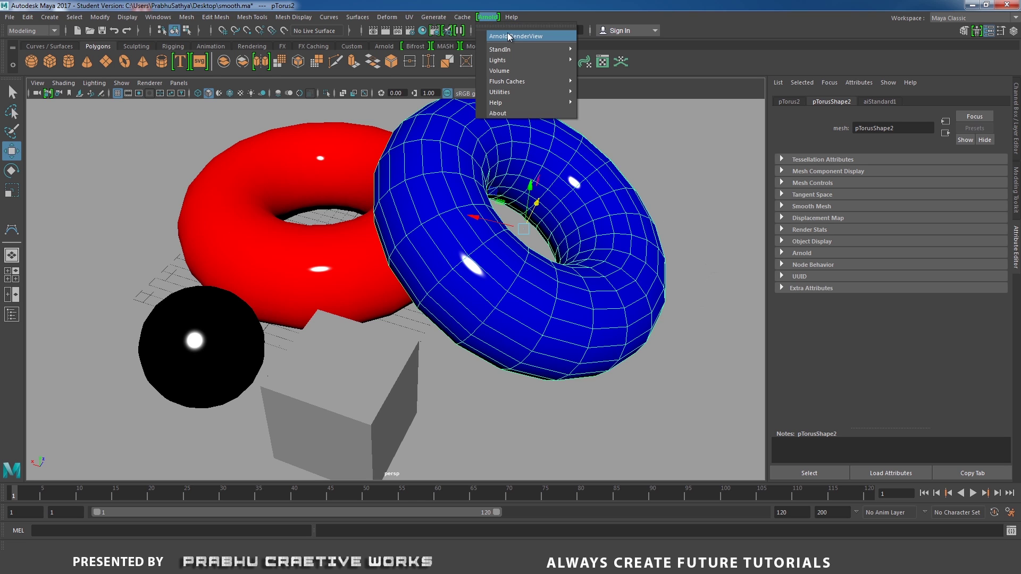
{"action": "left_click", "coordinate": [510, 36]}
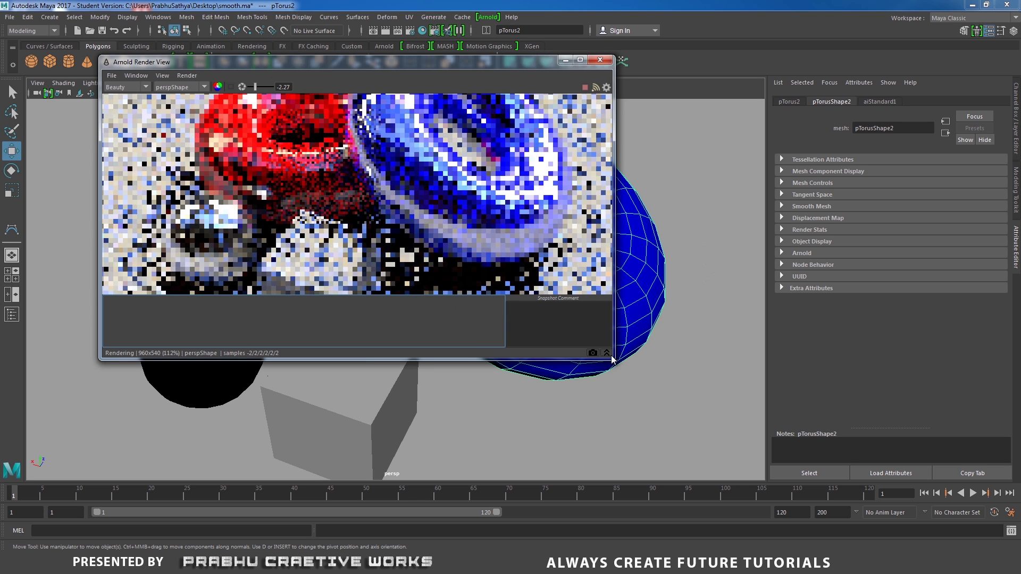
{"action": "left_click_drag", "start_coordinate": [615, 365], "coordinate": [766, 518]}
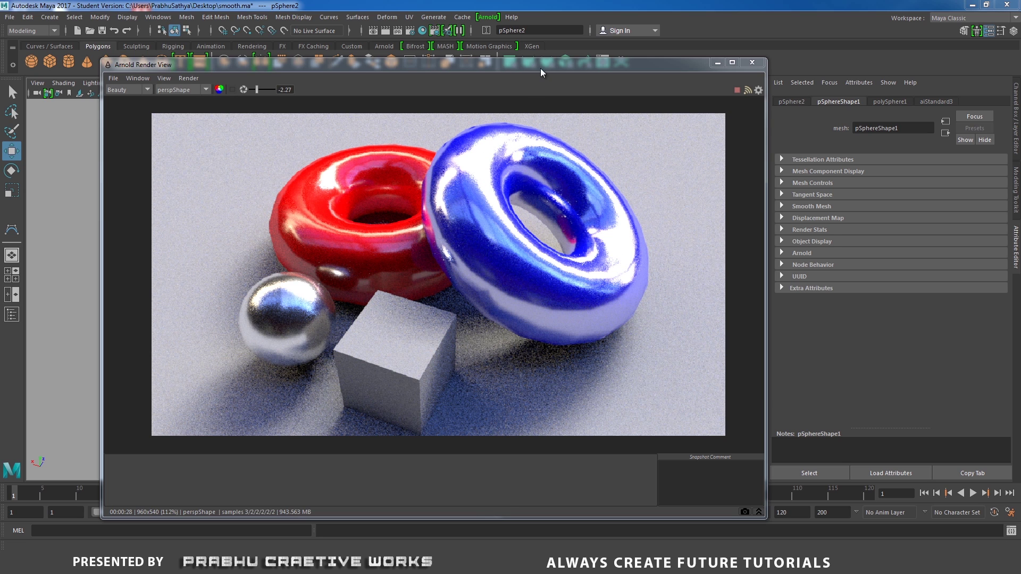
{"action": "left_click_drag", "start_coordinate": [540, 68], "coordinate": [523, 51]}
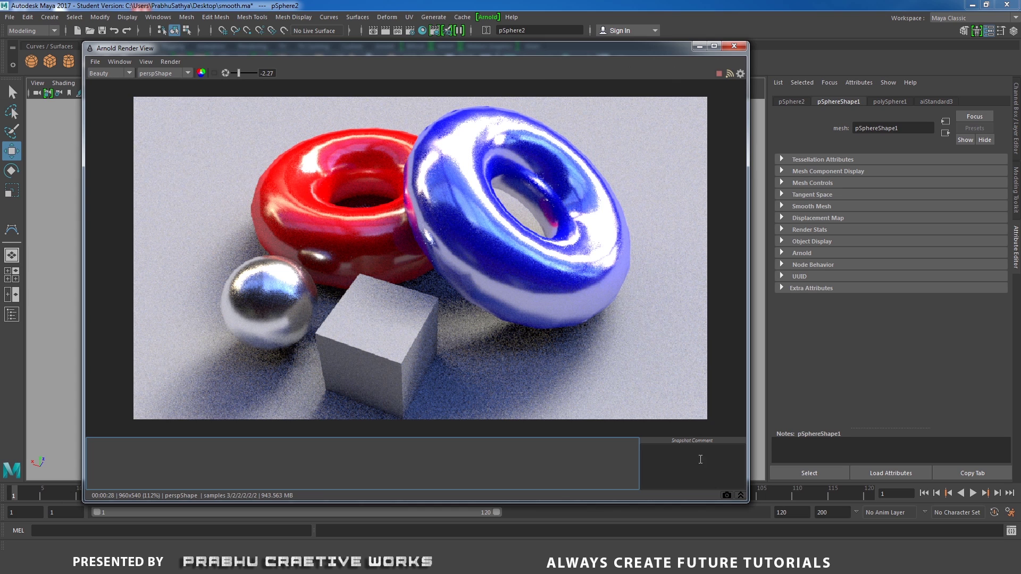
{"action": "left_click", "coordinate": [726, 495]}
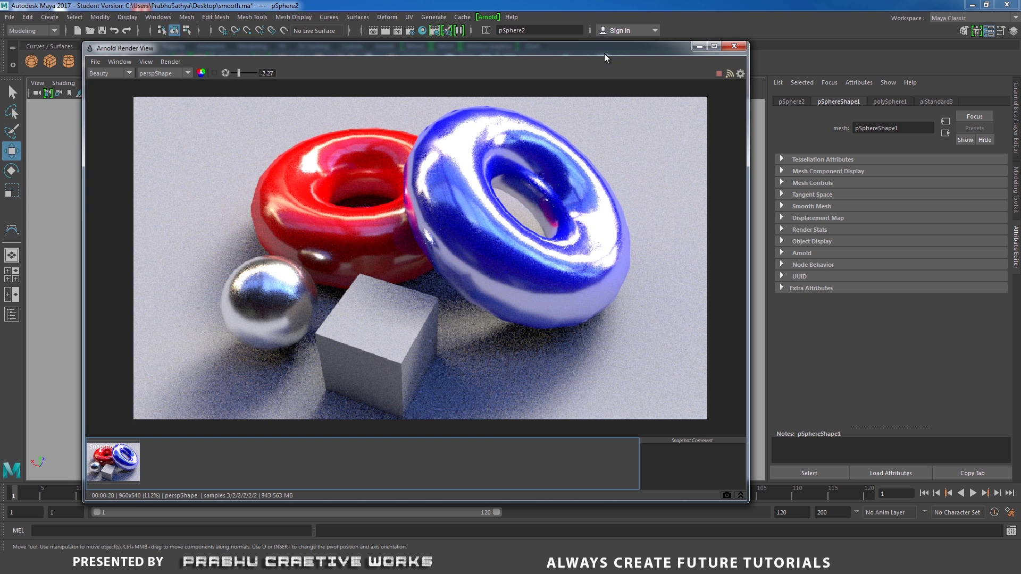
Set the blue torus's Arnold subdivision type to catclark with 1 iteration
{"action": "left_click_drag", "start_coordinate": [604, 54], "coordinate": [308, 81]}
{"action": "left_click", "coordinate": [529, 149]}
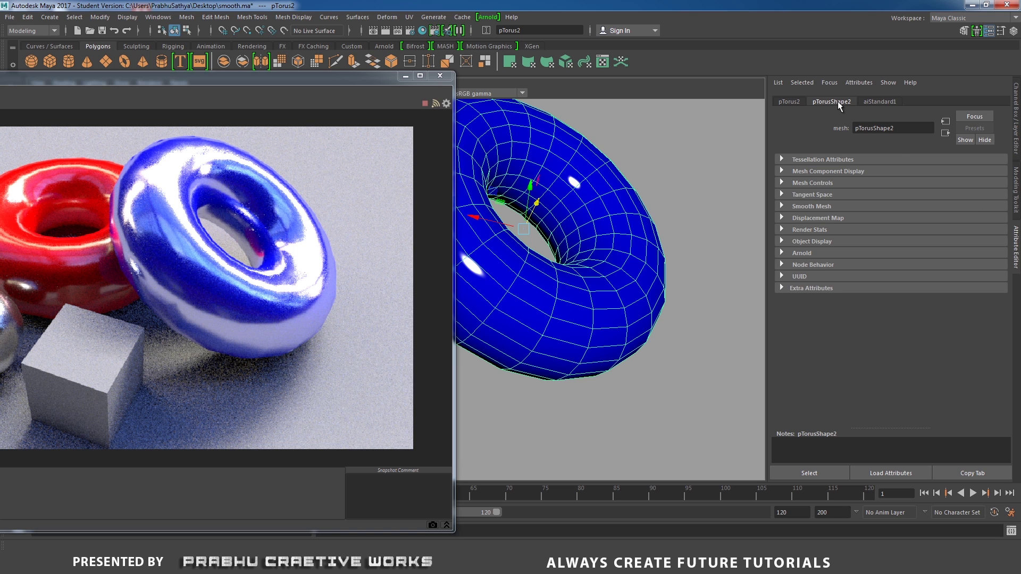
{"action": "left_click", "coordinate": [781, 252]}
{"action": "left_click_drag", "start_coordinate": [1004, 246], "coordinate": [1016, 390]}
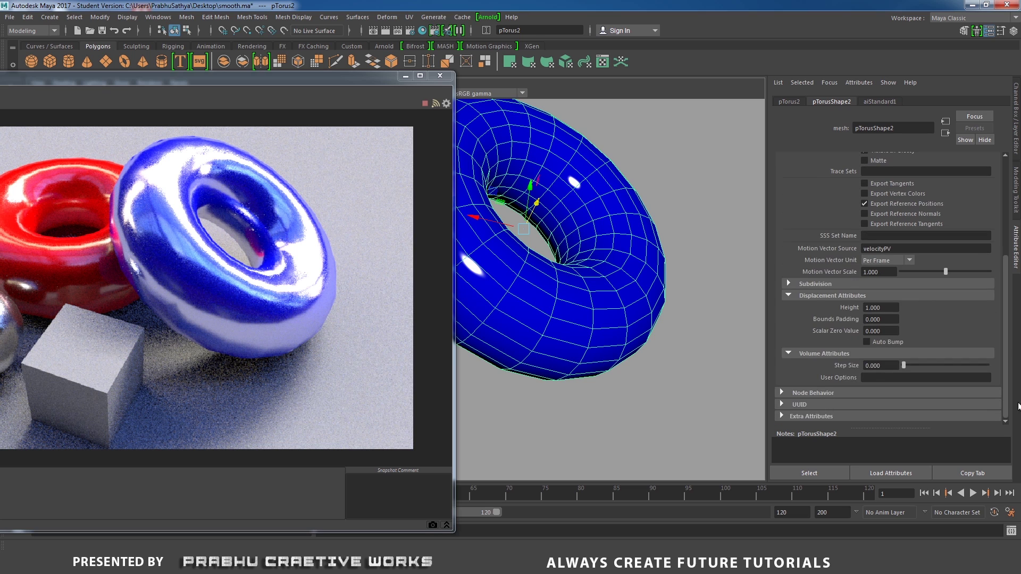
{"action": "left_click", "coordinate": [808, 284]}
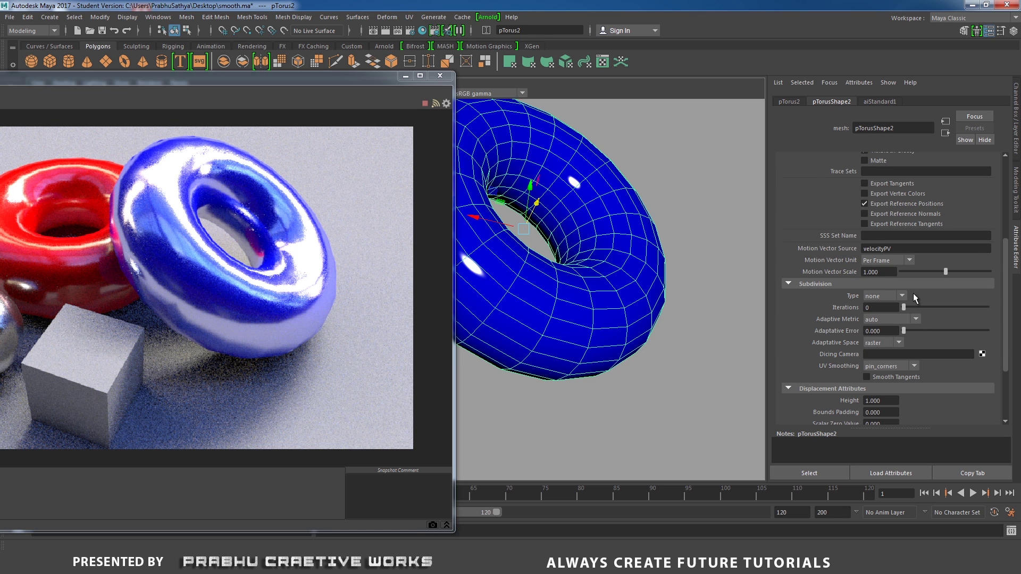
{"action": "left_click", "coordinate": [874, 296]}
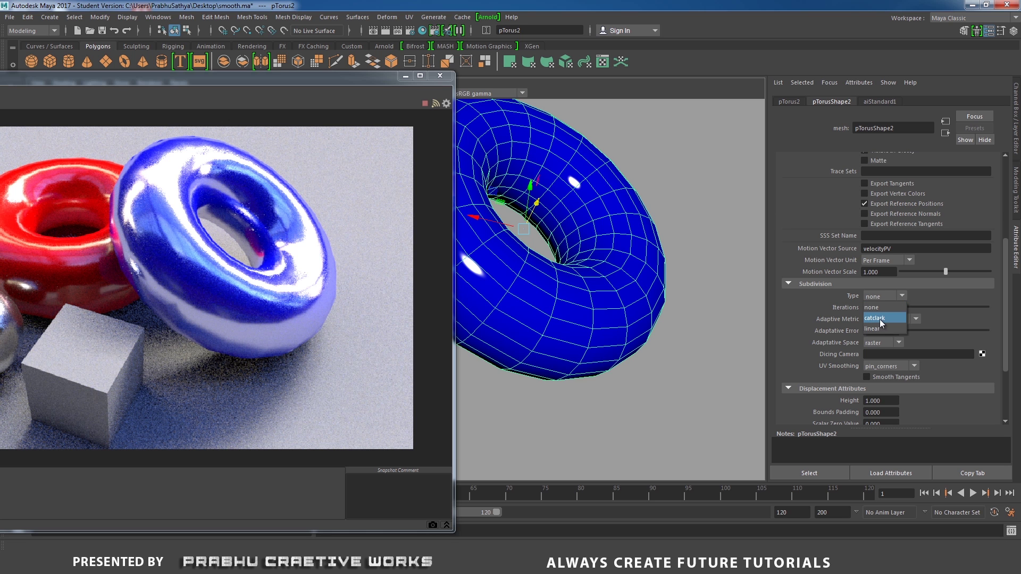
{"action": "left_click", "coordinate": [877, 318]}
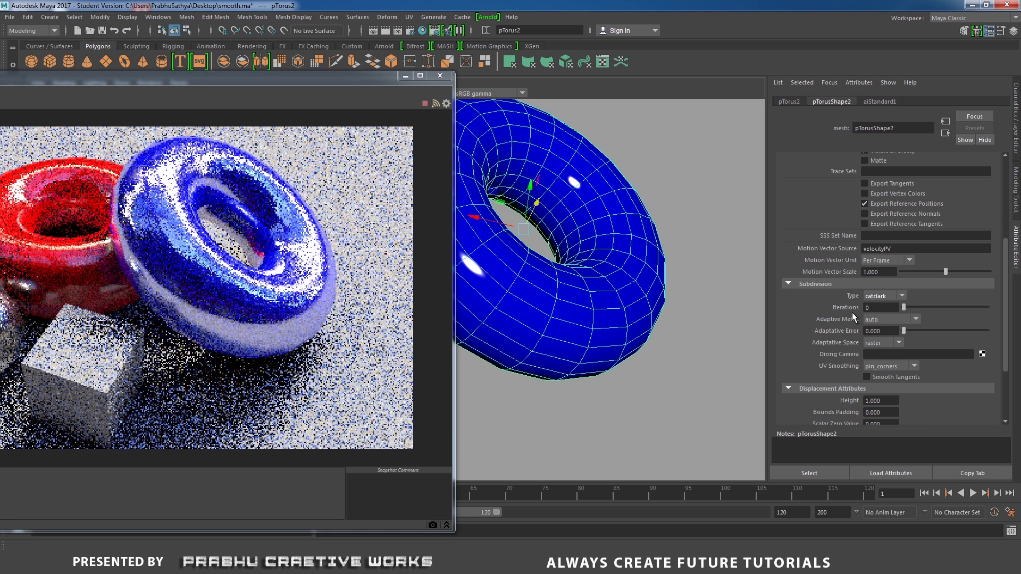
{"action": "left_click", "coordinate": [908, 307]}
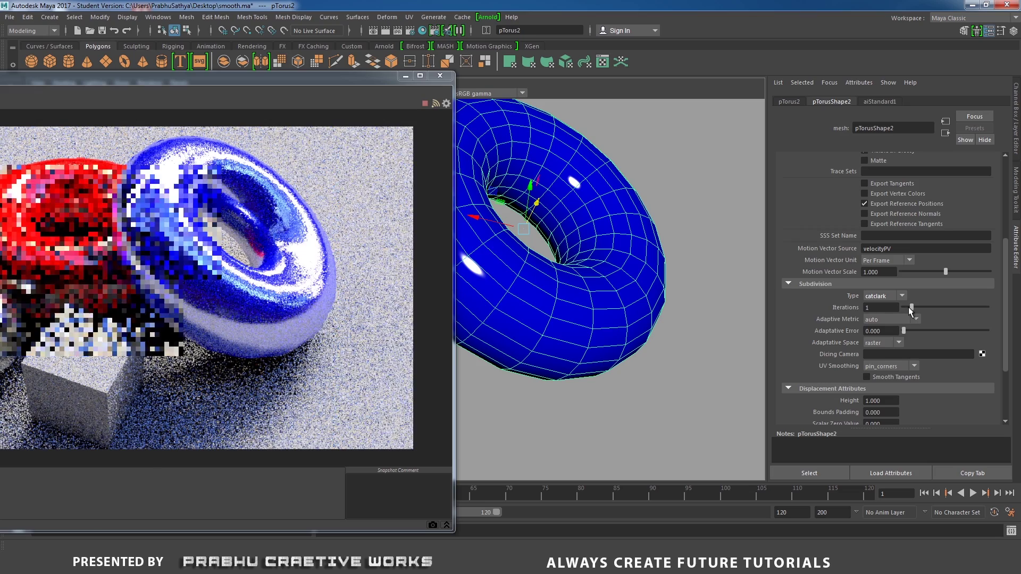
Store a snapshot of the render with the smoothed blue torus and compare it with the first snapshot
{"action": "left_click_drag", "start_coordinate": [311, 79], "coordinate": [680, 47]}
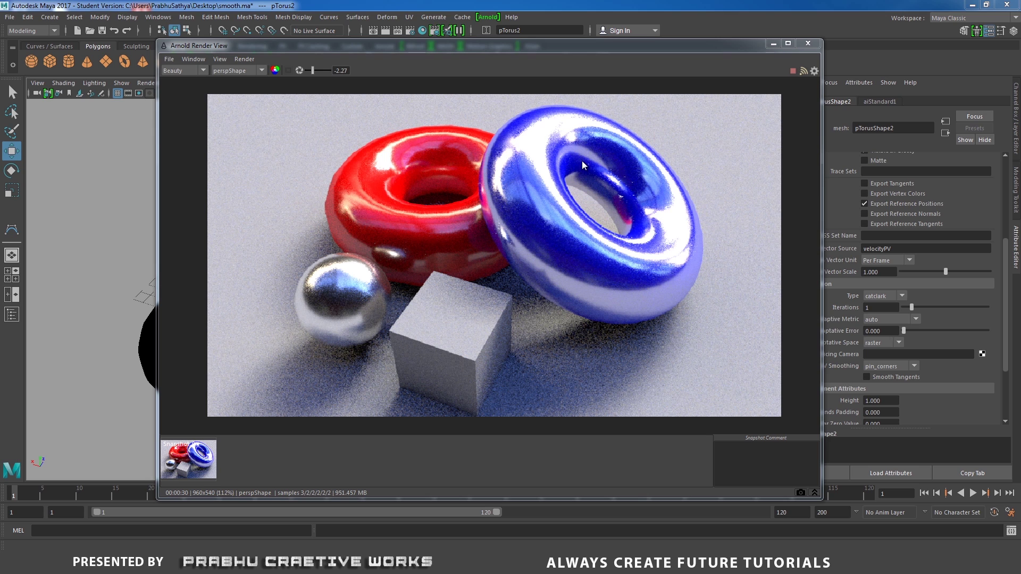
{"action": "left_click", "coordinate": [800, 493]}
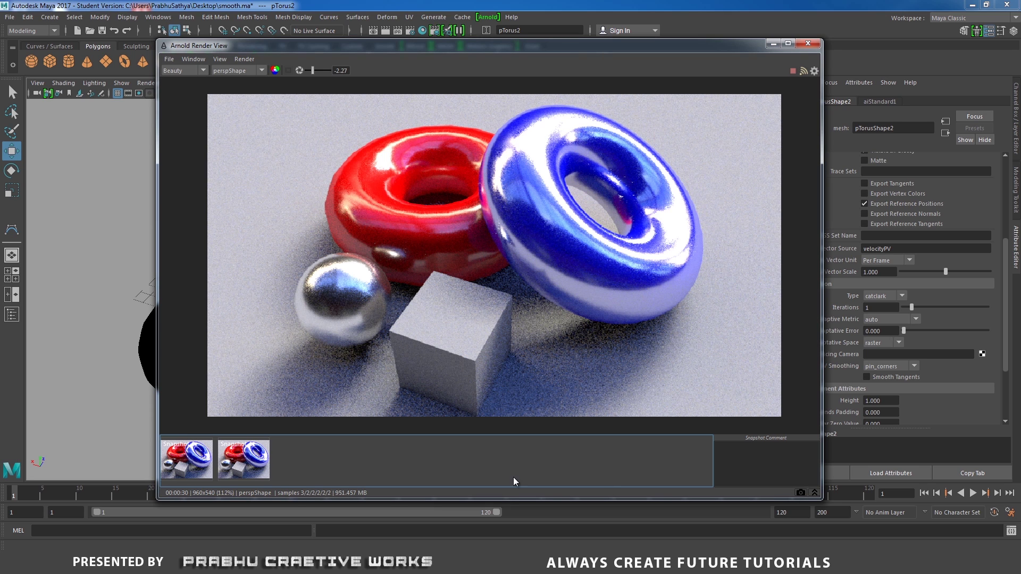
{"action": "left_click", "coordinate": [195, 458]}
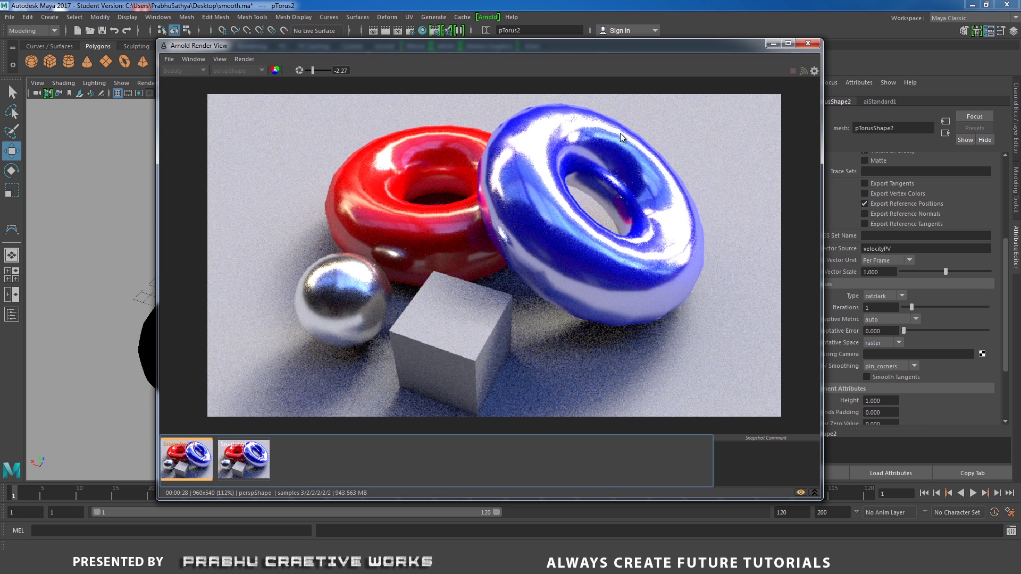
{"action": "left_click", "coordinate": [239, 458]}
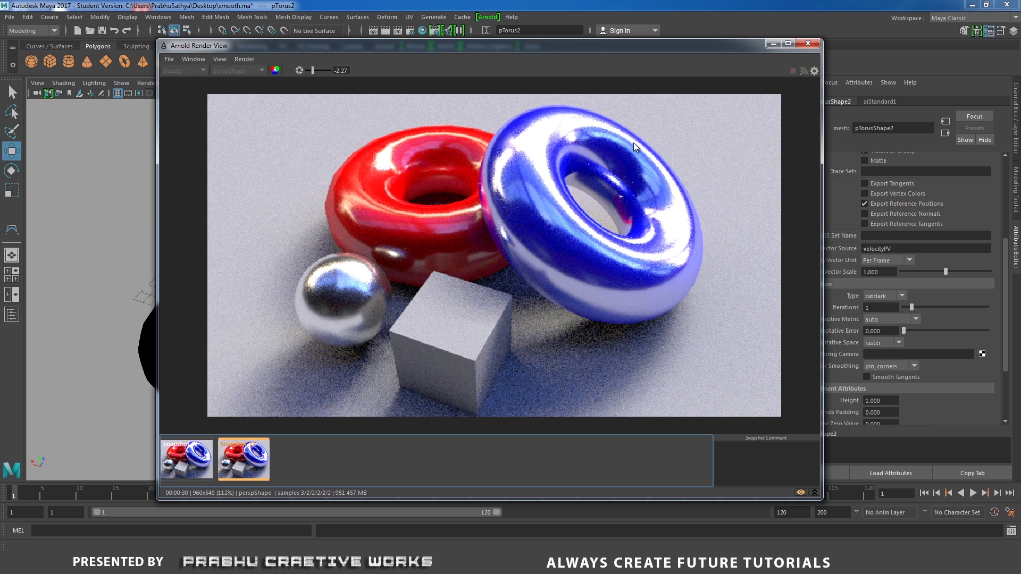
Set the red torus's Arnold subdivision to 1 iteration with the catclark type
{"action": "left_click_drag", "start_coordinate": [657, 48], "coordinate": [528, 219]}
{"action": "left_click", "coordinate": [276, 252]}
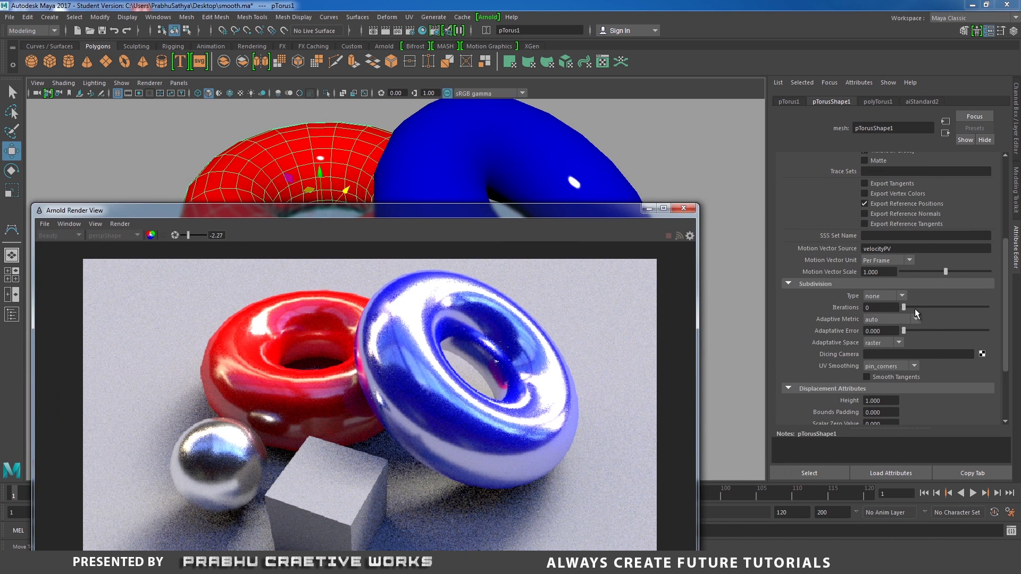
{"action": "left_click", "coordinate": [910, 306]}
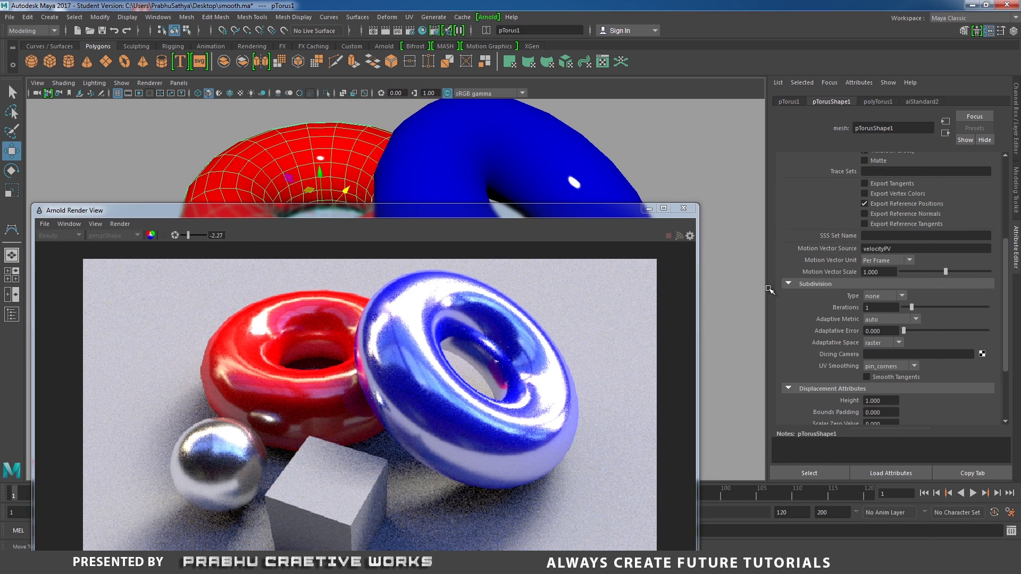
{"action": "left_click_drag", "start_coordinate": [506, 210], "coordinate": [606, 206]}
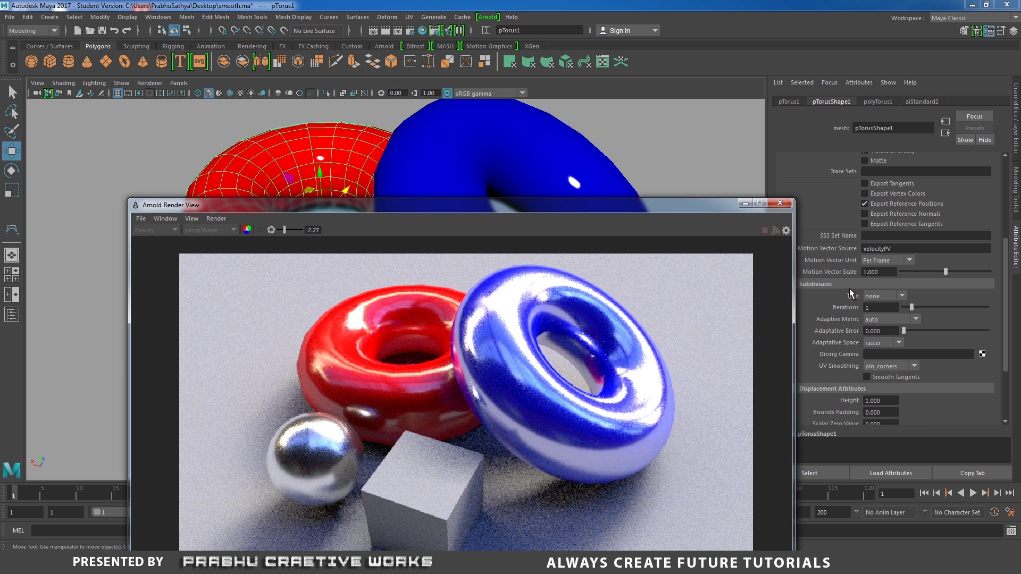
{"action": "left_click", "coordinate": [879, 297]}
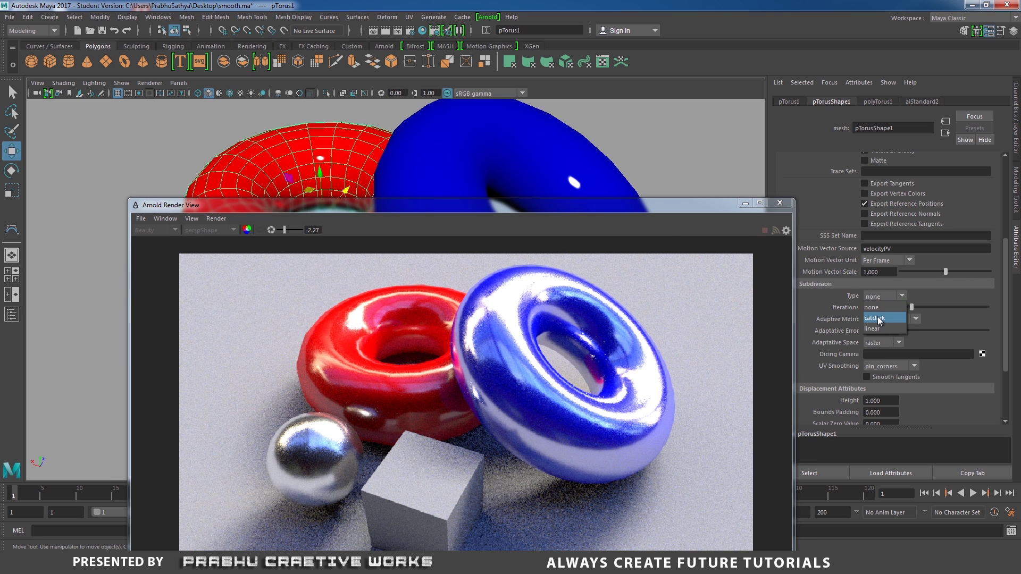
{"action": "left_click", "coordinate": [878, 317]}
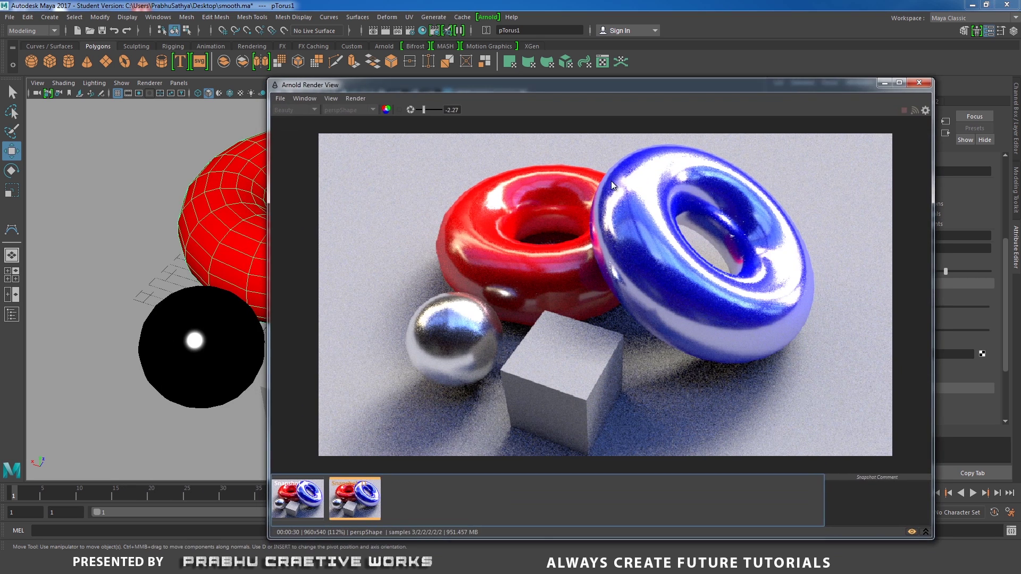
Set the sphere's Arnold subdivision type to catclark with 1 iteration
{"action": "left_click", "coordinate": [240, 354]}
{"action": "left_click_drag", "start_coordinate": [752, 88], "coordinate": [473, 127]}
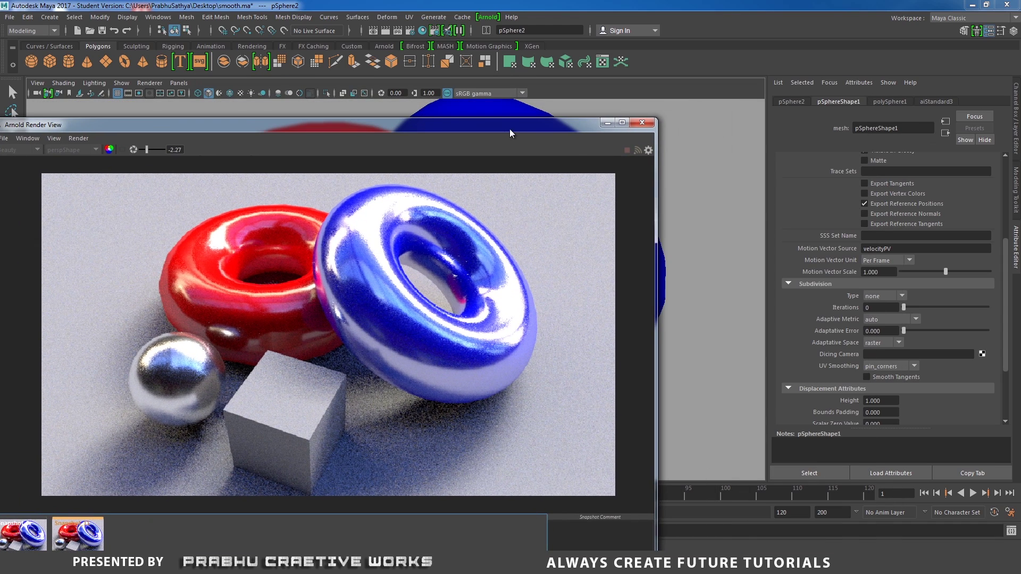
{"action": "left_click", "coordinate": [883, 295]}
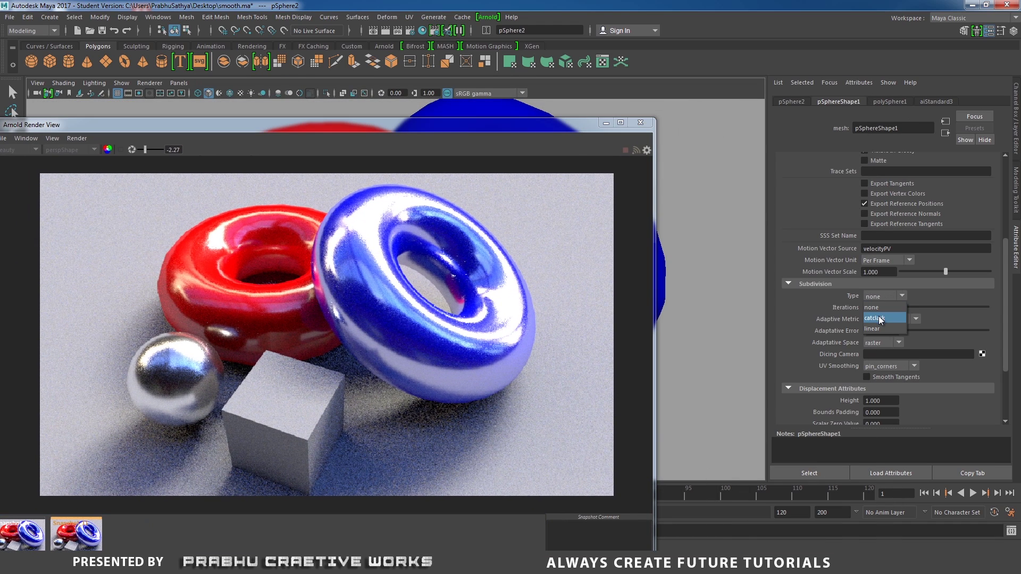
{"action": "left_click", "coordinate": [879, 318]}
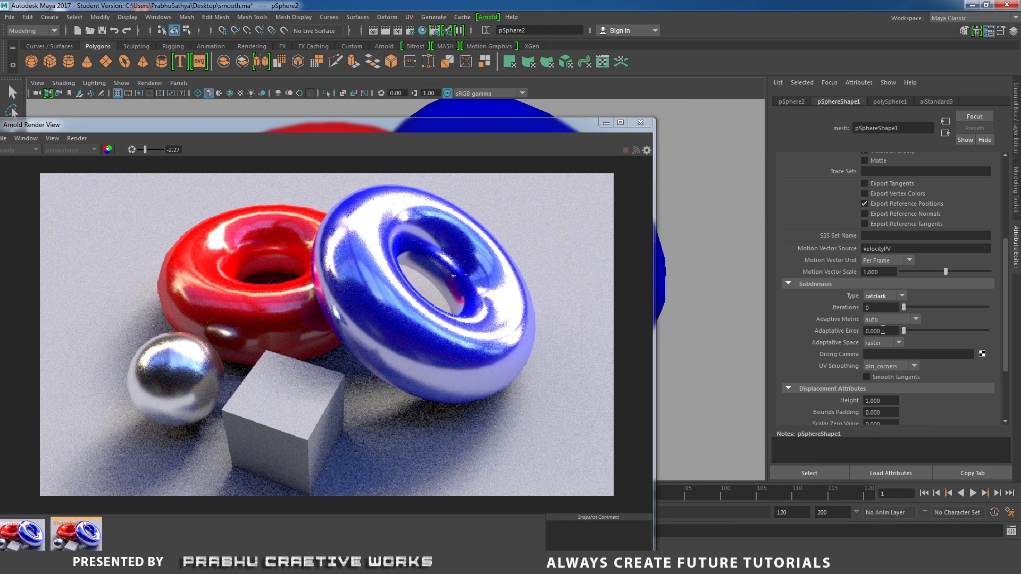
{"action": "left_click", "coordinate": [912, 306]}
Return to the live render, store a third snapshot and compare it with the second one
{"action": "left_click_drag", "start_coordinate": [483, 130], "coordinate": [675, 17]}
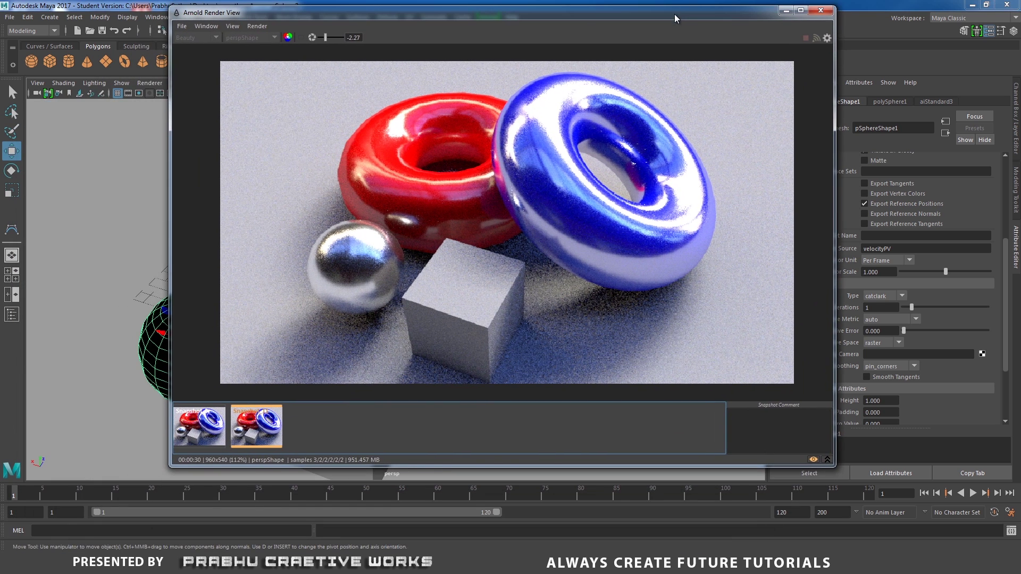
{"action": "left_click", "coordinate": [813, 462]}
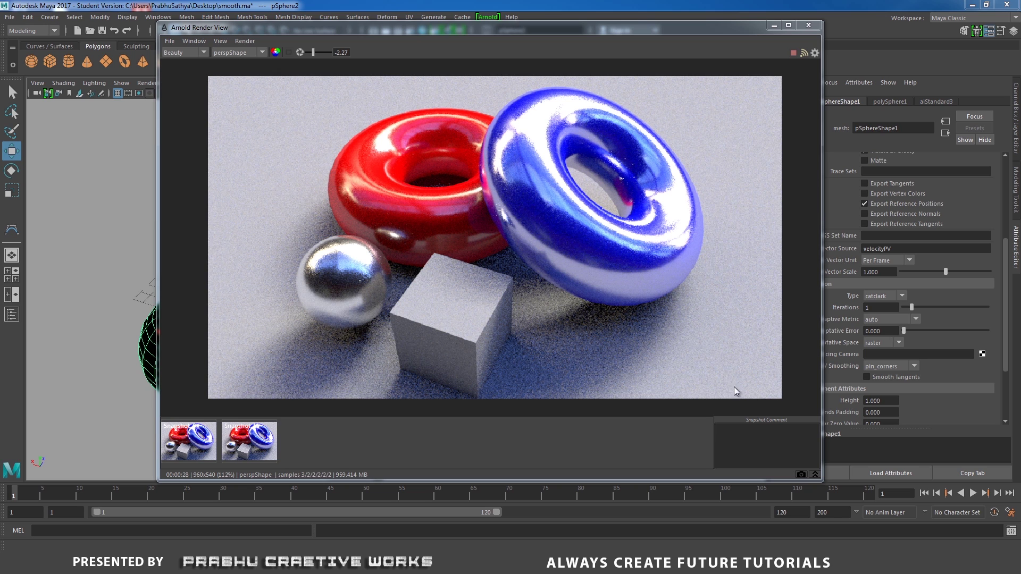
{"action": "left_click", "coordinate": [801, 475]}
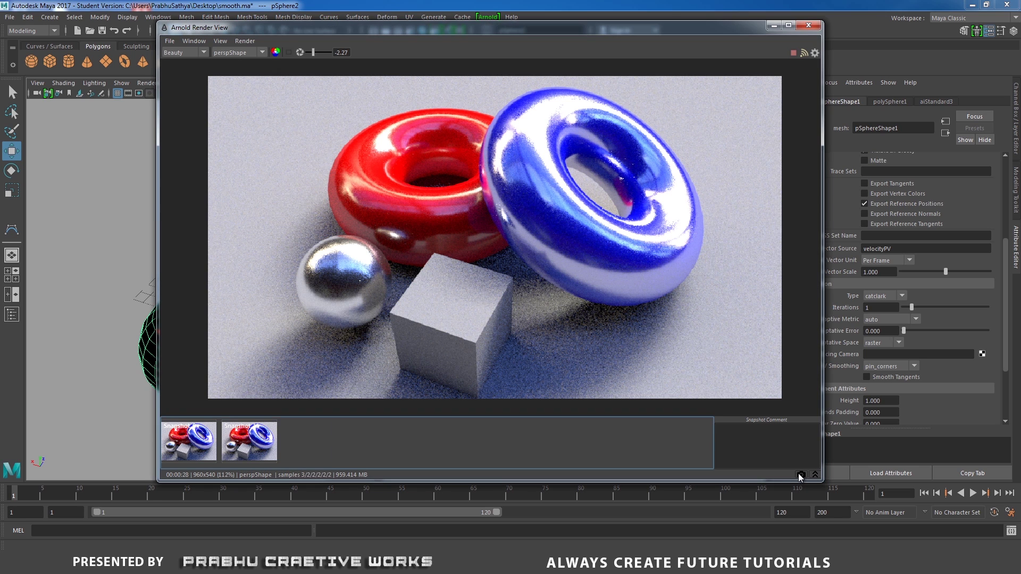
{"action": "left_click", "coordinate": [261, 443]}
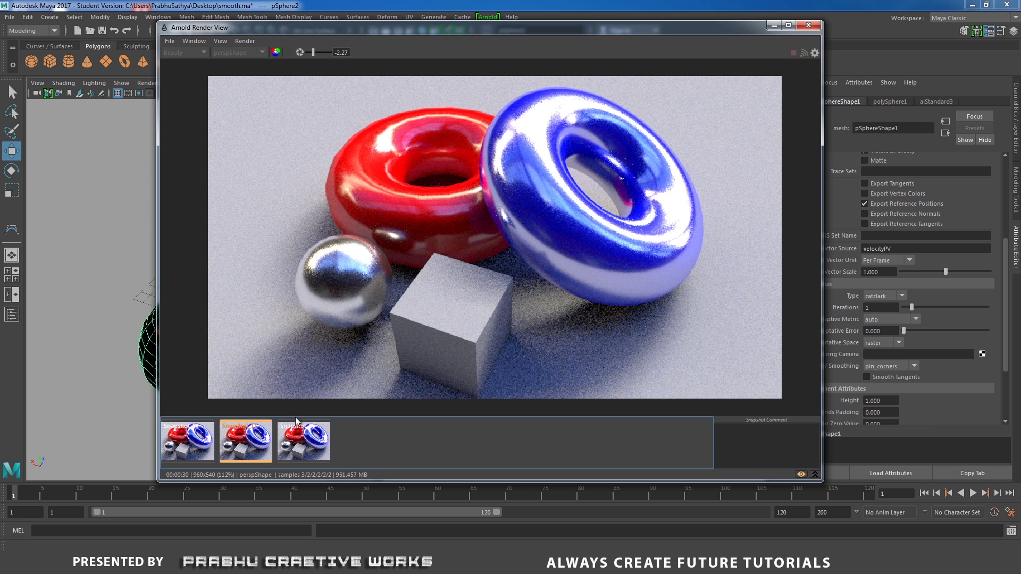
{"action": "left_click", "coordinate": [303, 440]}
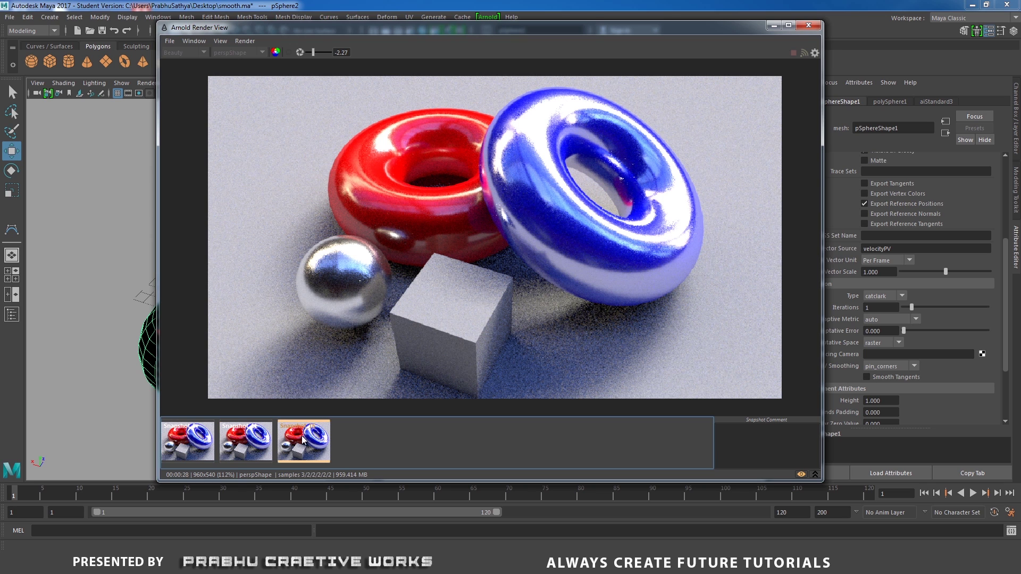
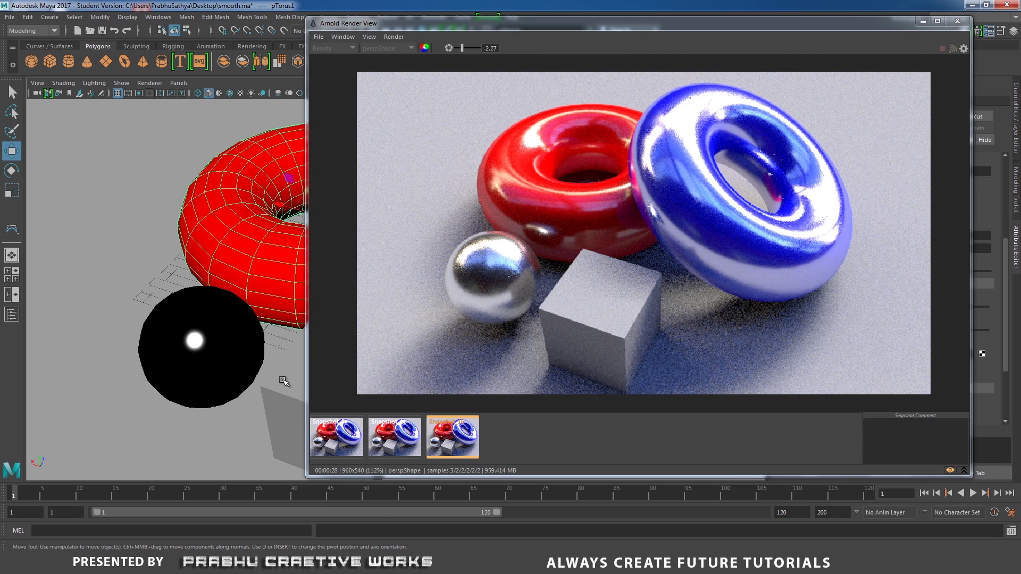
Set the cube's Arnold subdivision type to catclark with 1 iteration
{"action": "left_click_drag", "start_coordinate": [732, 25], "coordinate": [276, 371]}
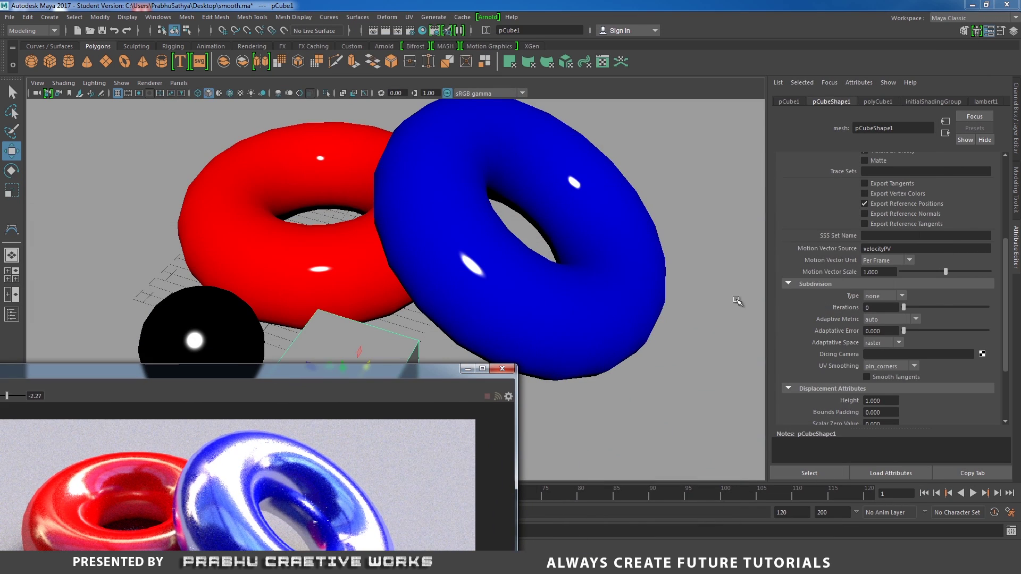
{"action": "left_click_drag", "start_coordinate": [420, 374], "coordinate": [943, 18]}
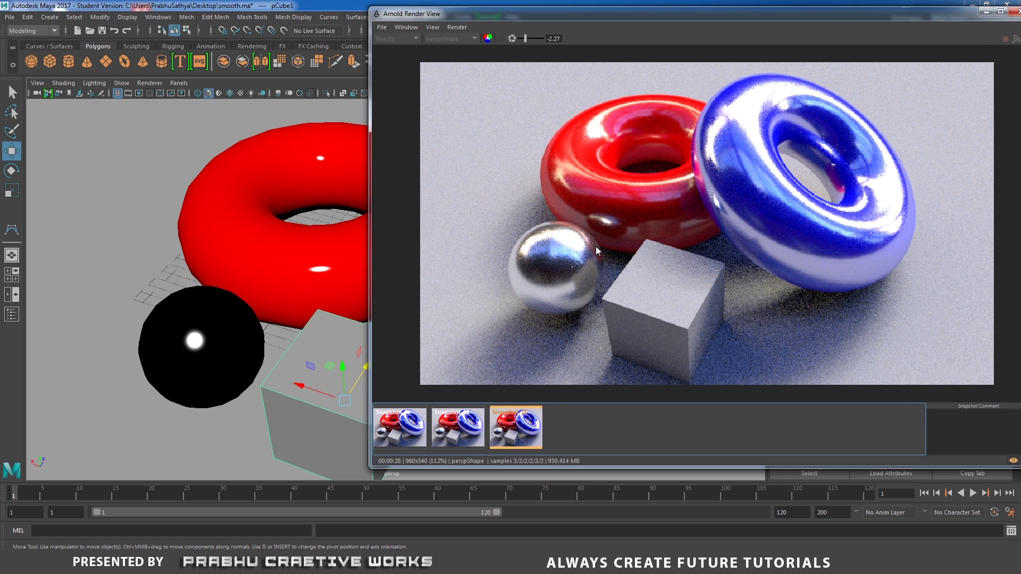
{"action": "left_click", "coordinate": [271, 276]}
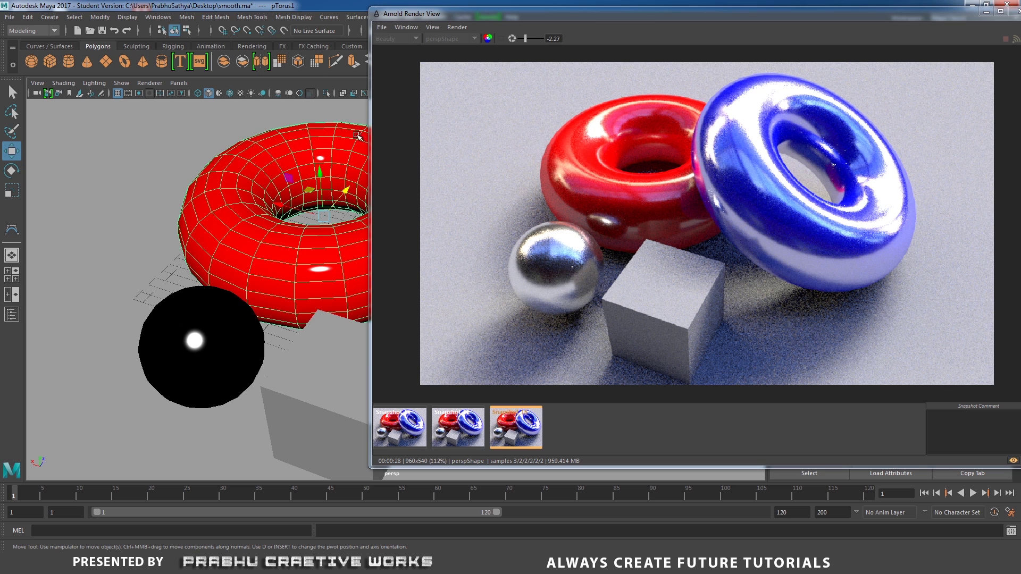
{"action": "left_click", "coordinate": [183, 352]}
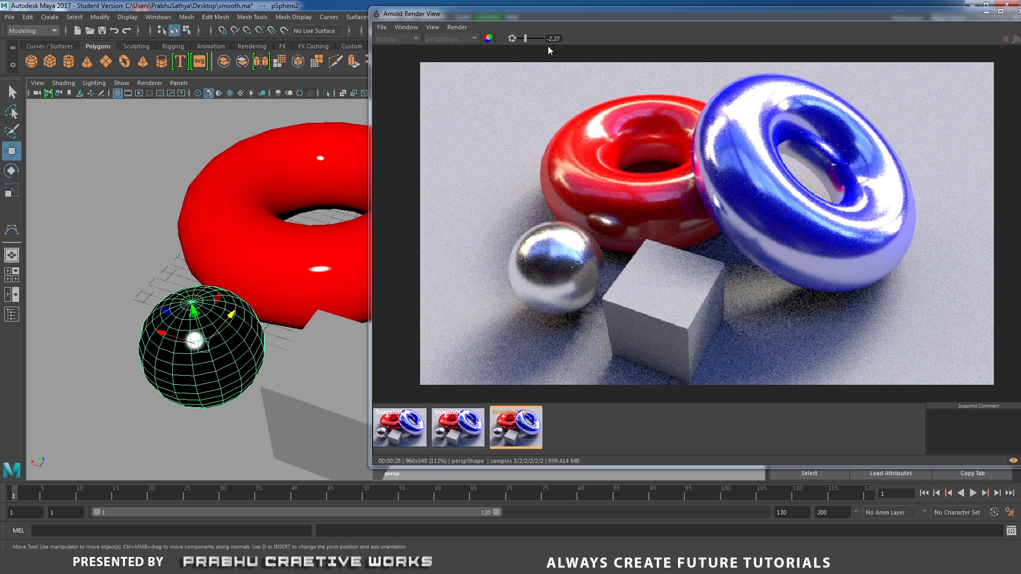
{"action": "left_click", "coordinate": [323, 343]}
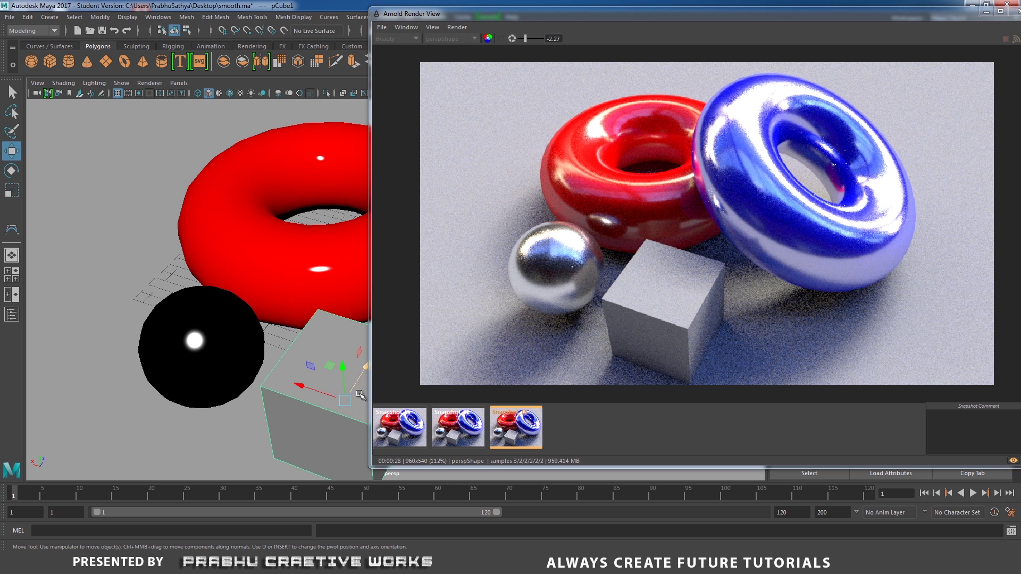
{"action": "left_click_drag", "start_coordinate": [978, 13], "coordinate": [615, 31]}
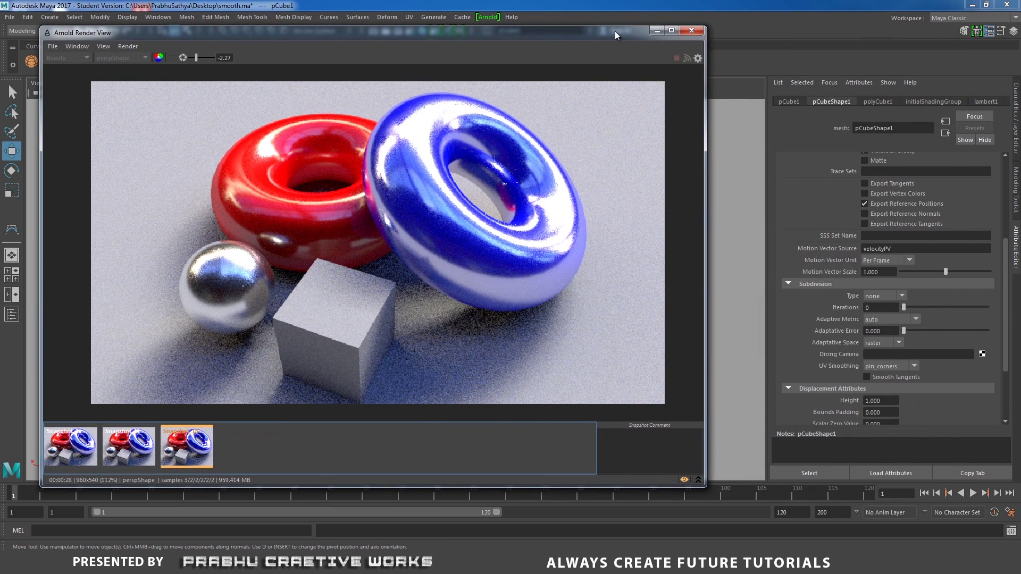
{"action": "left_click", "coordinate": [891, 296]}
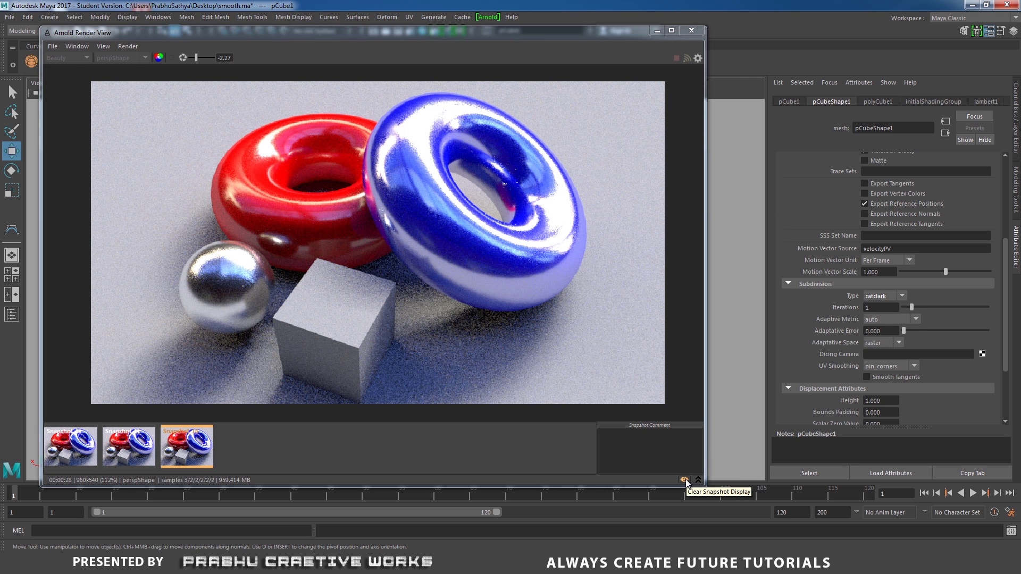
Return to the live render, store a fourth snapshot with the smoothed cube and display that snapshot
{"action": "left_click", "coordinate": [685, 480]}
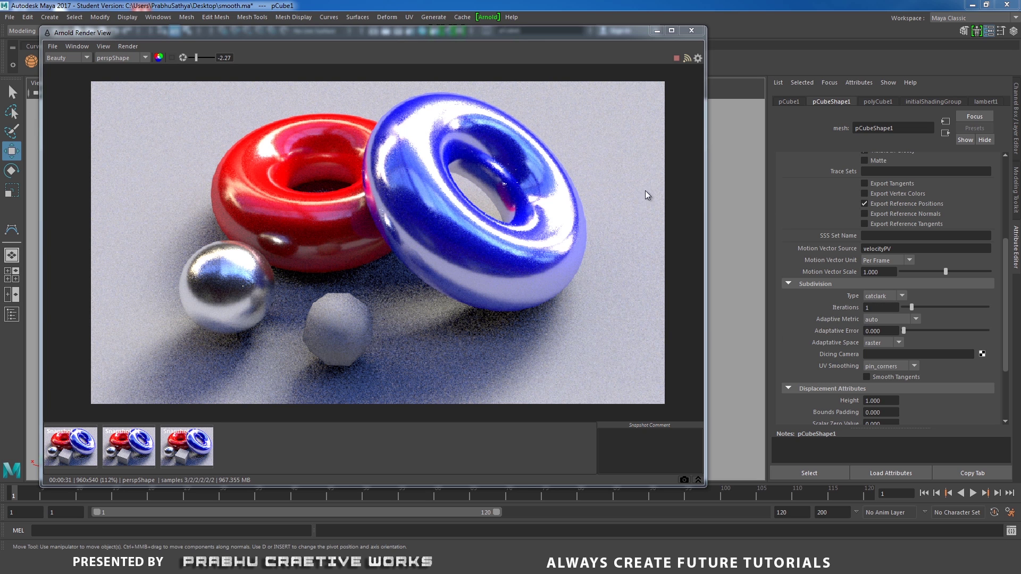
{"action": "left_click_drag", "start_coordinate": [488, 40], "coordinate": [823, 38]}
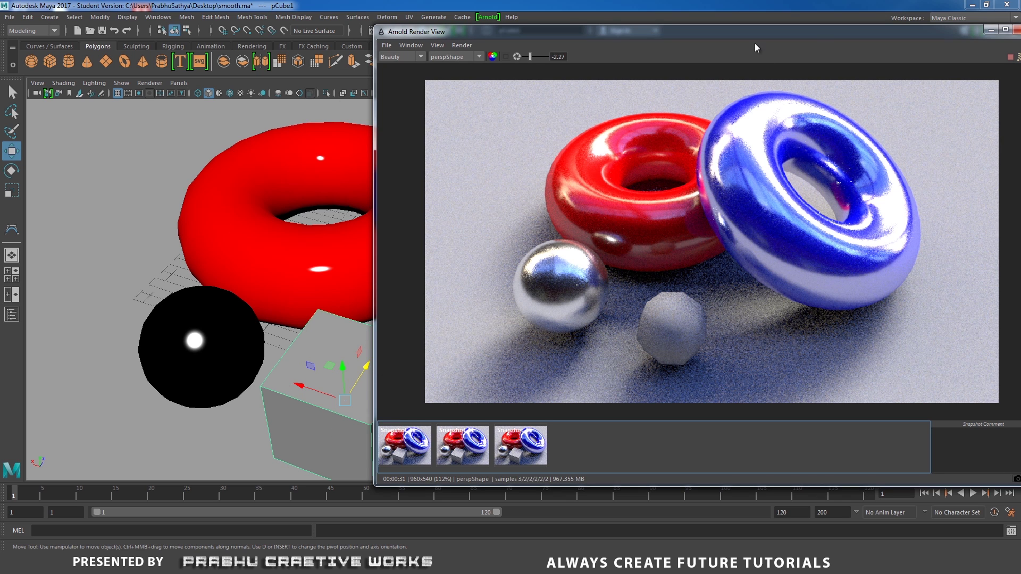
{"action": "left_click_drag", "start_coordinate": [733, 40], "coordinate": [523, 35]}
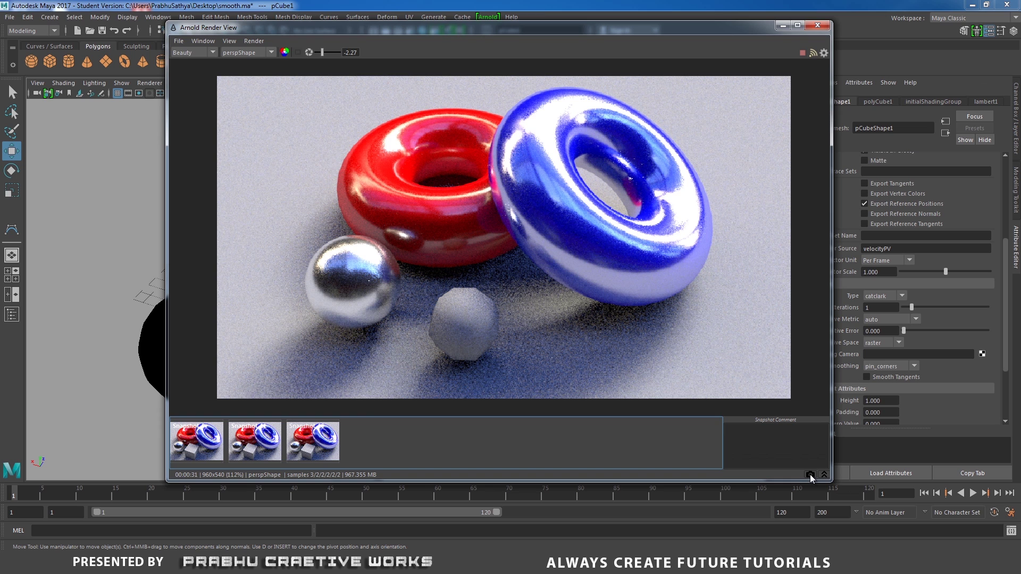
{"action": "left_click", "coordinate": [810, 475]}
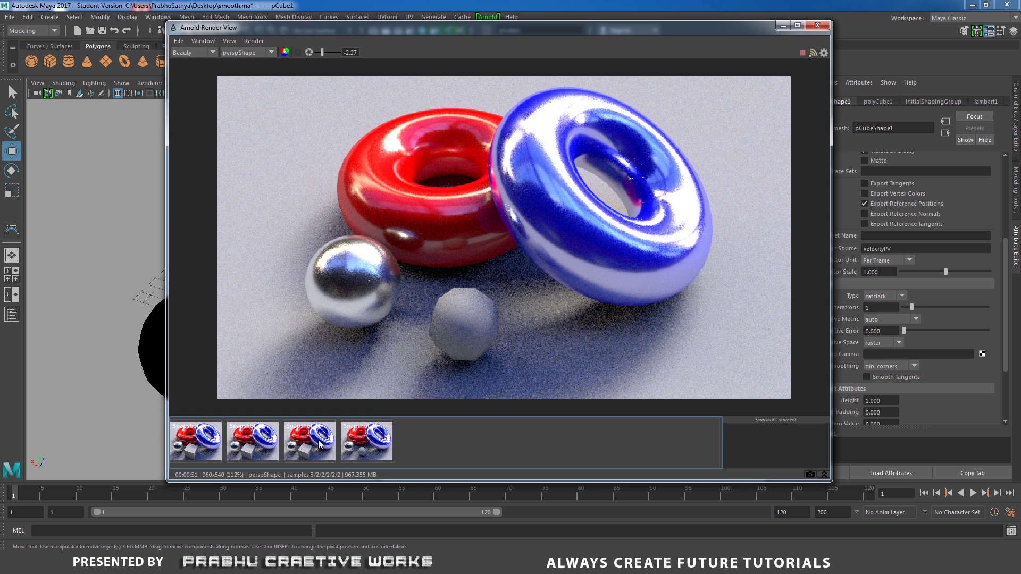
{"action": "left_click", "coordinate": [366, 441]}
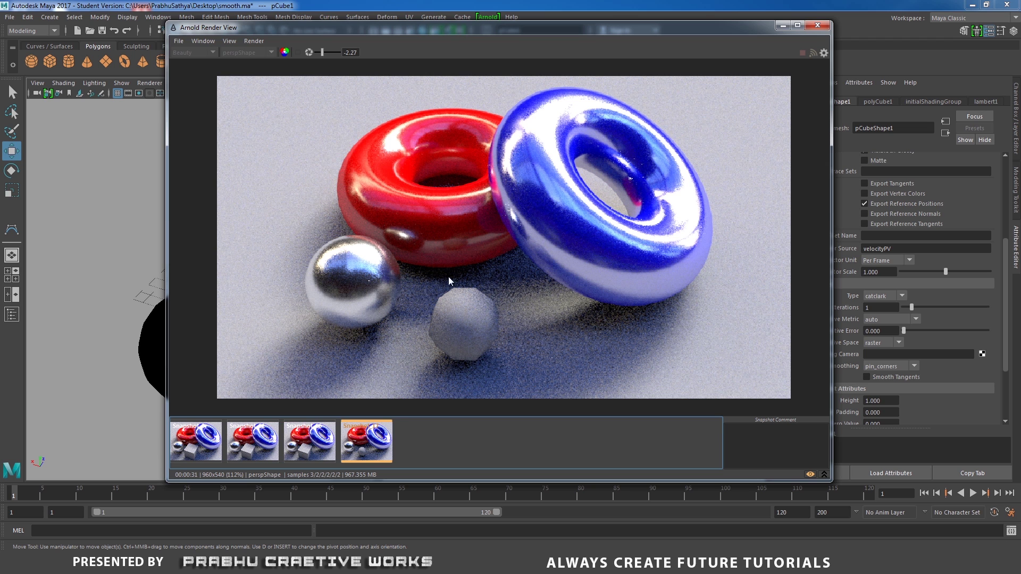
Set the cube's width, height and depth subdivisions to 5 in its polyCube1 inputs
{"action": "left_click_drag", "start_coordinate": [760, 29], "coordinate": [436, 421]}
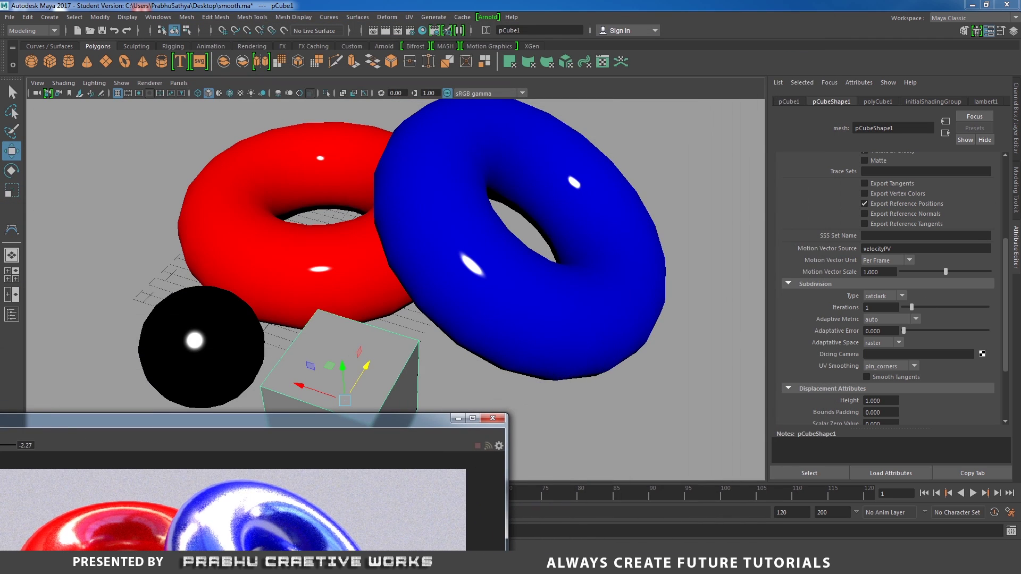
{"action": "left_click", "coordinate": [1017, 131]}
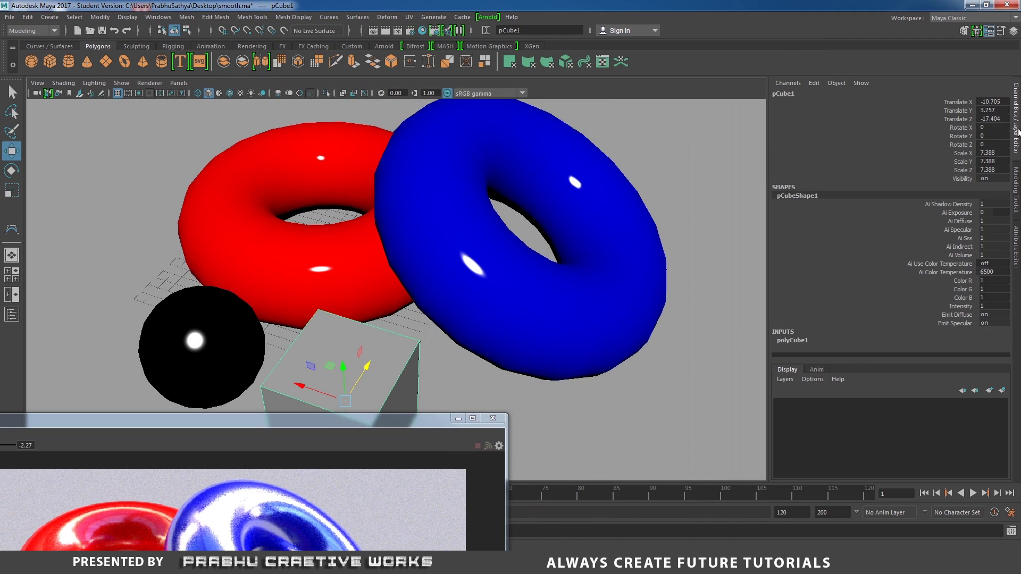
{"action": "left_click", "coordinate": [797, 345]}
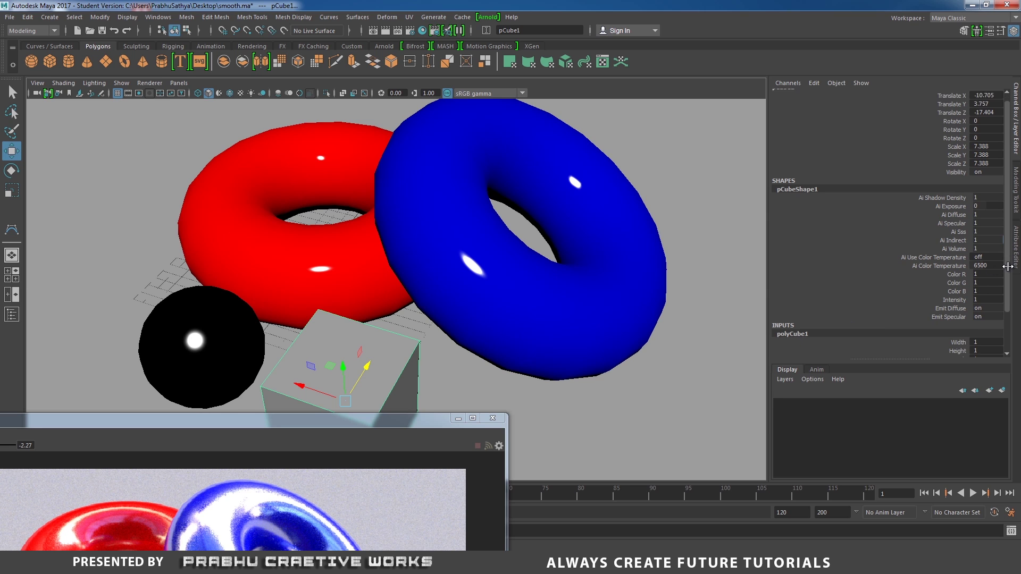
{"action": "scroll", "coordinate": [1008, 266], "scroll_direction": "down", "scroll_amount": 3}
{"action": "left_click_drag", "start_coordinate": [946, 320], "coordinate": [923, 341]}
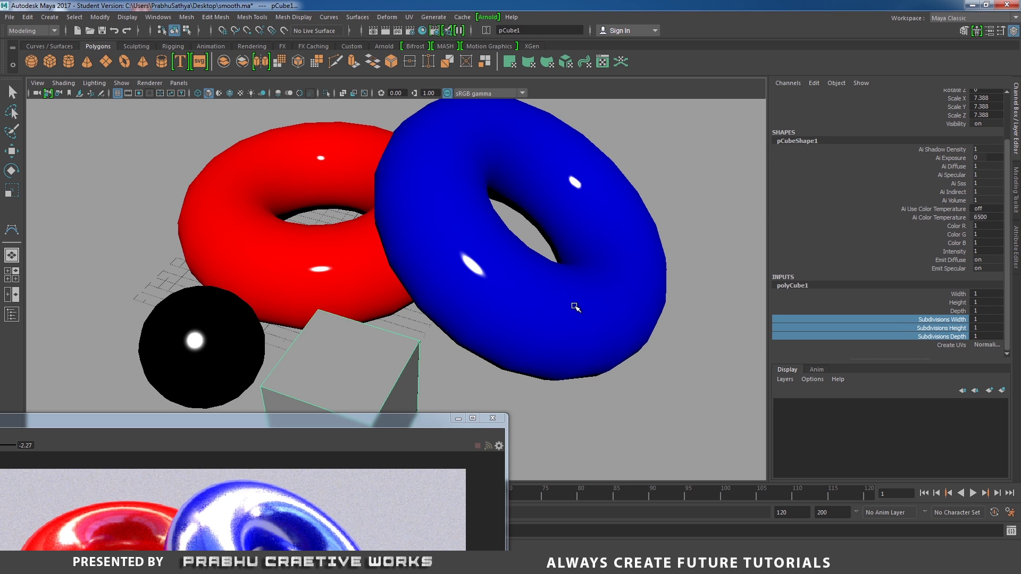
{"action": "middle_click_drag", "start_coordinate": [574, 307], "coordinate": [610, 297]}
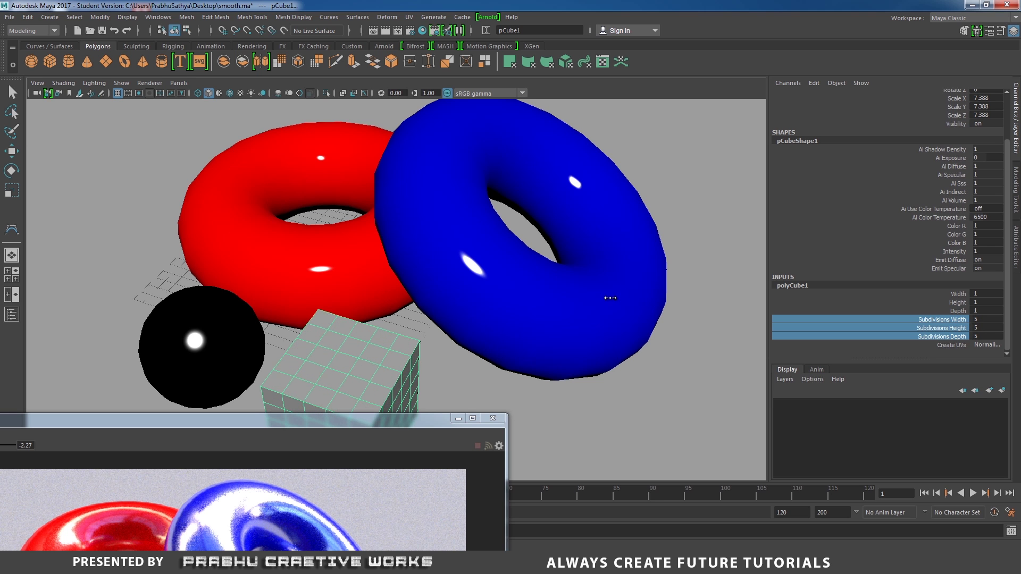
Return to the live render, store a fifth snapshot with the subdivided cube and compare it with the fourth one
{"action": "left_click_drag", "start_coordinate": [423, 420], "coordinate": [817, 35]}
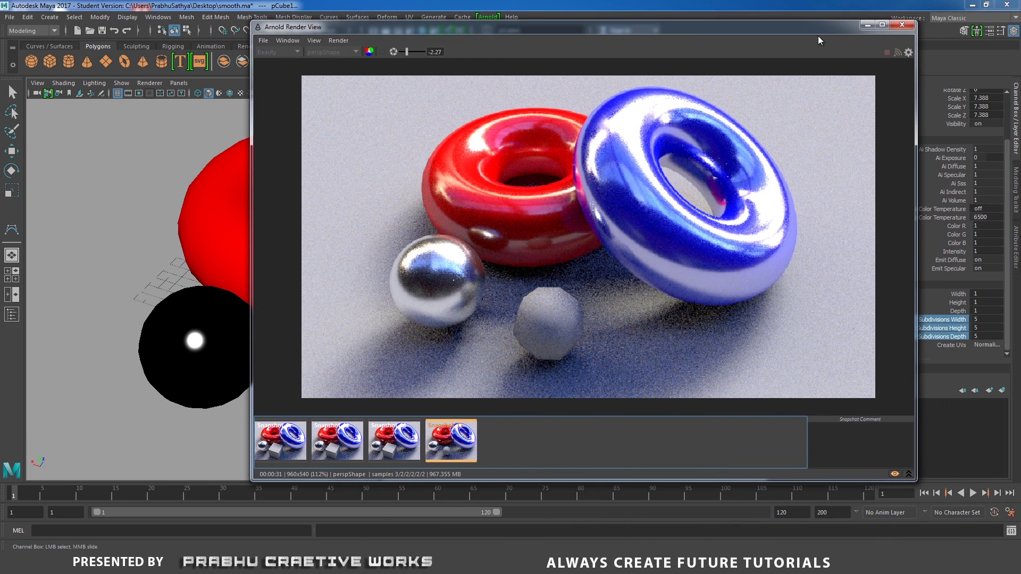
{"action": "left_click", "coordinate": [896, 474]}
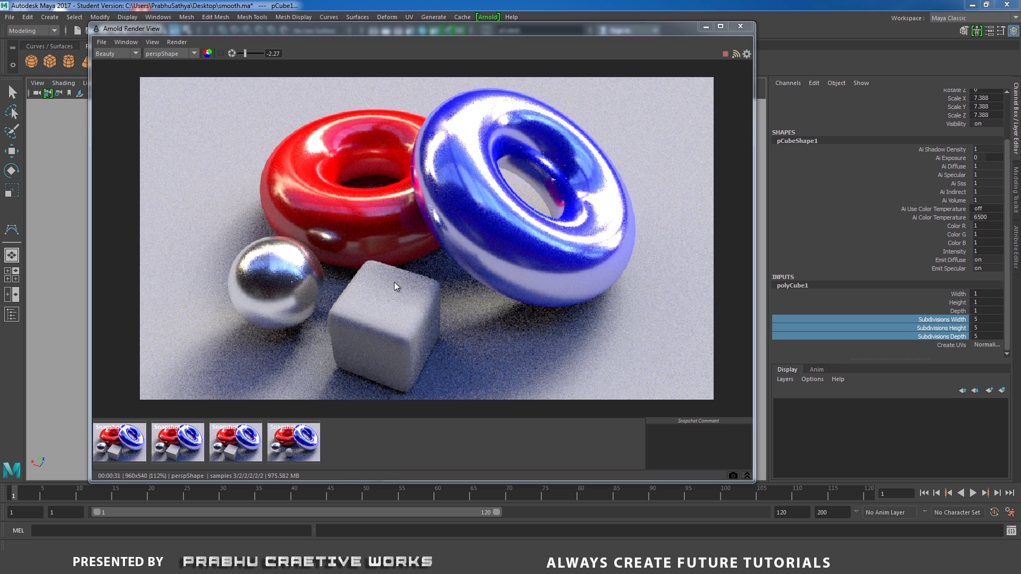
{"action": "left_click", "coordinate": [734, 476]}
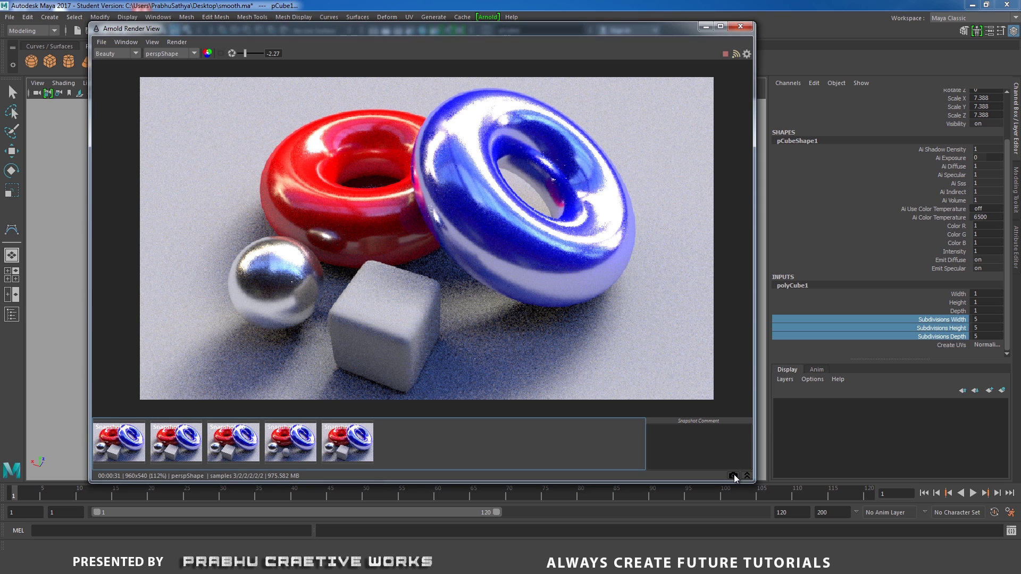
{"action": "left_click", "coordinate": [307, 444]}
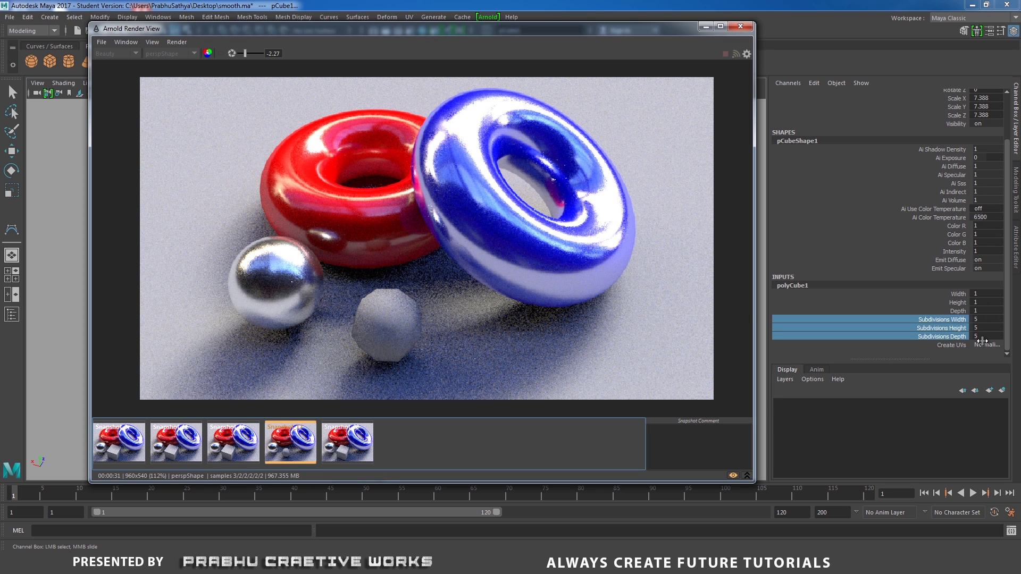
{"action": "left_click", "coordinate": [367, 438]}
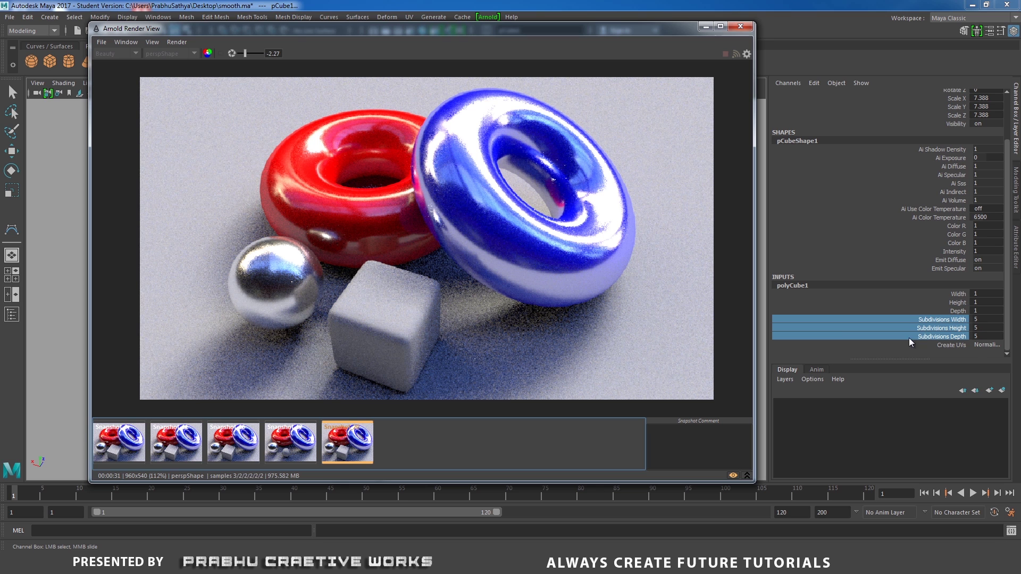
{"action": "left_click_drag", "start_coordinate": [413, 29], "coordinate": [738, 21]}
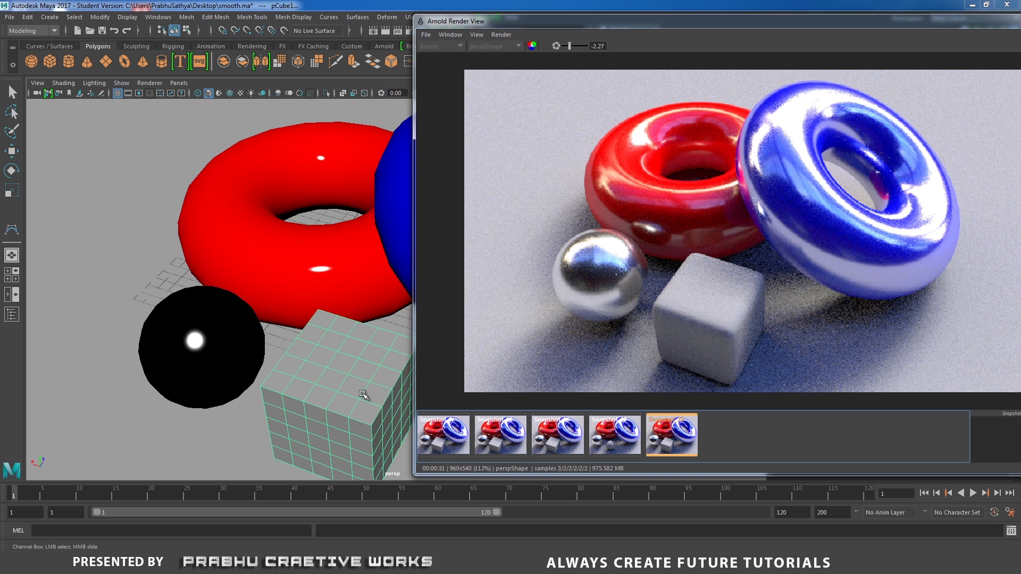
{"action": "left_click_drag", "start_coordinate": [736, 21], "coordinate": [520, 22]}
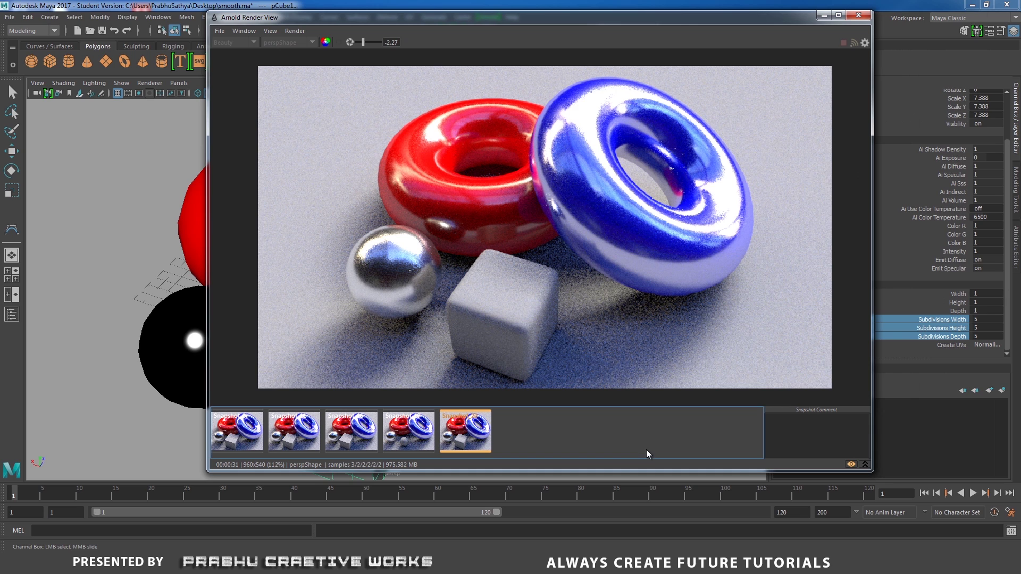